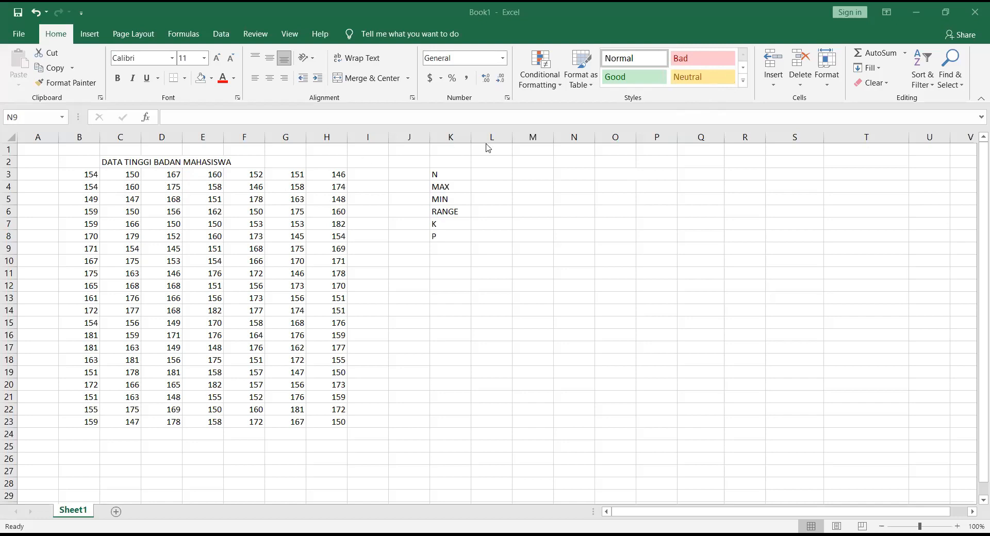
Step: Calculate N in L3 by counting the height data with =COUNTA(B3:H23)
click(507, 176)
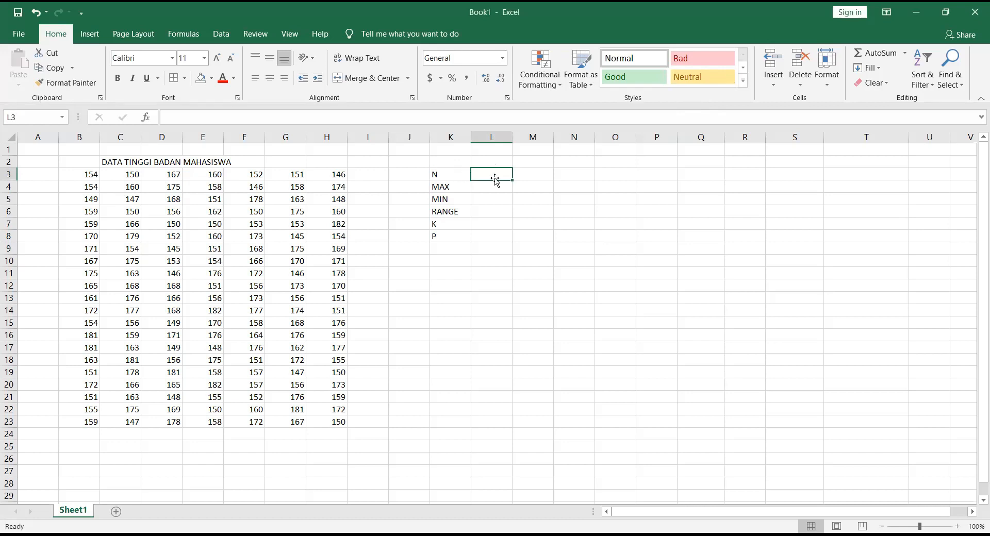
text(=)
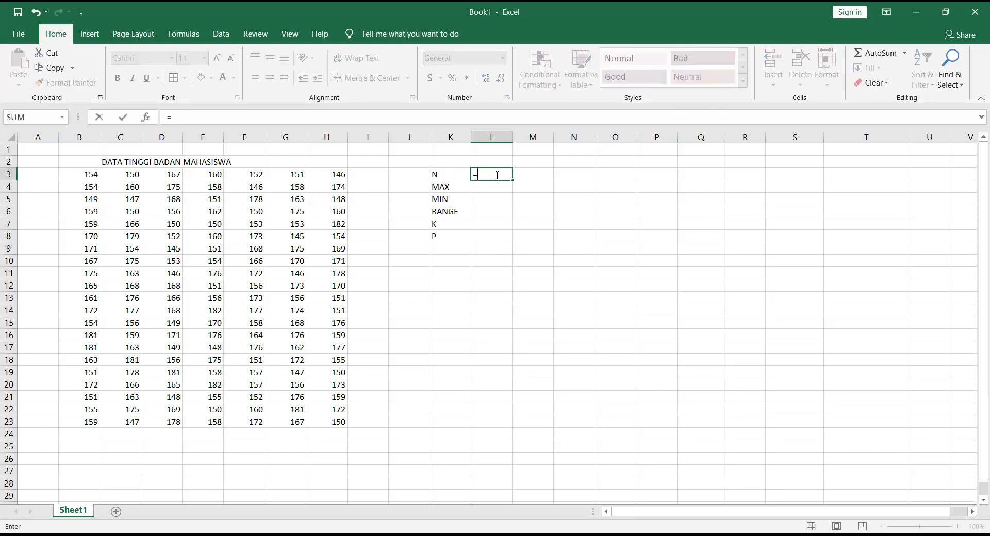
text(COUNTA)
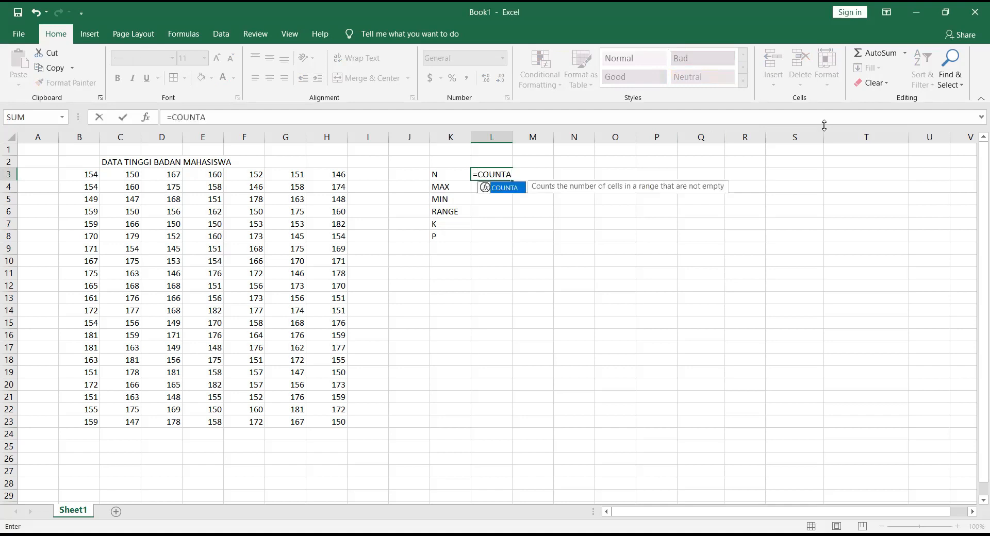
text(()
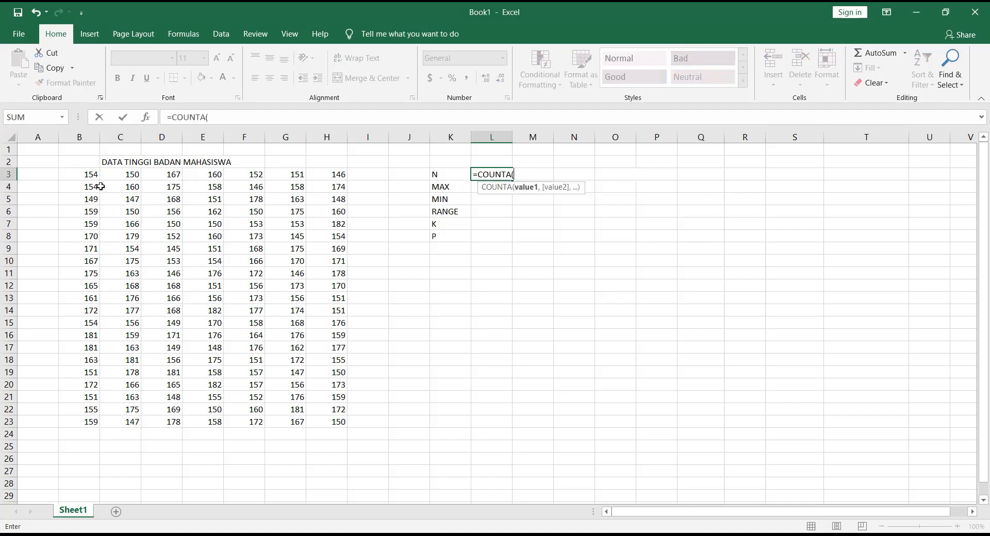
click(81, 176)
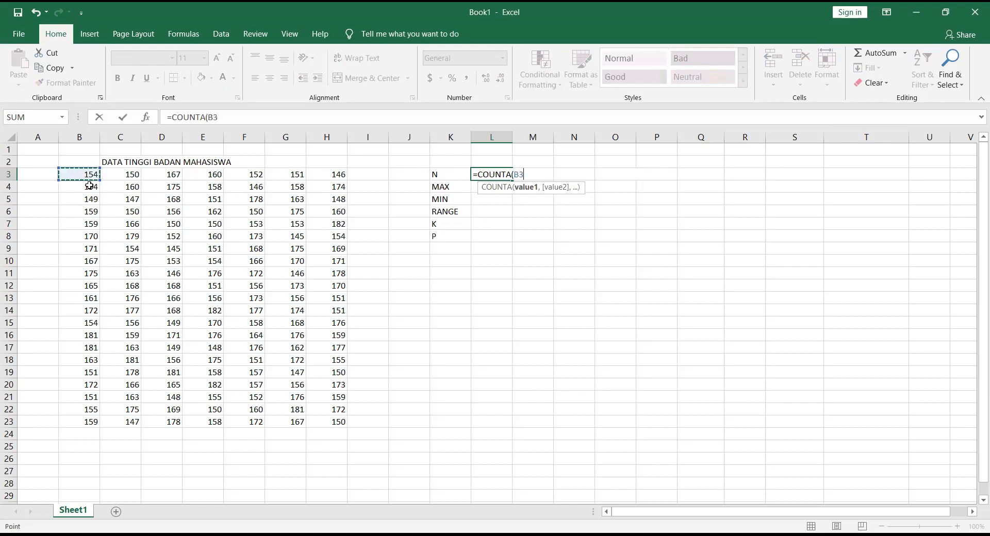
drag(89, 186, 330, 420)
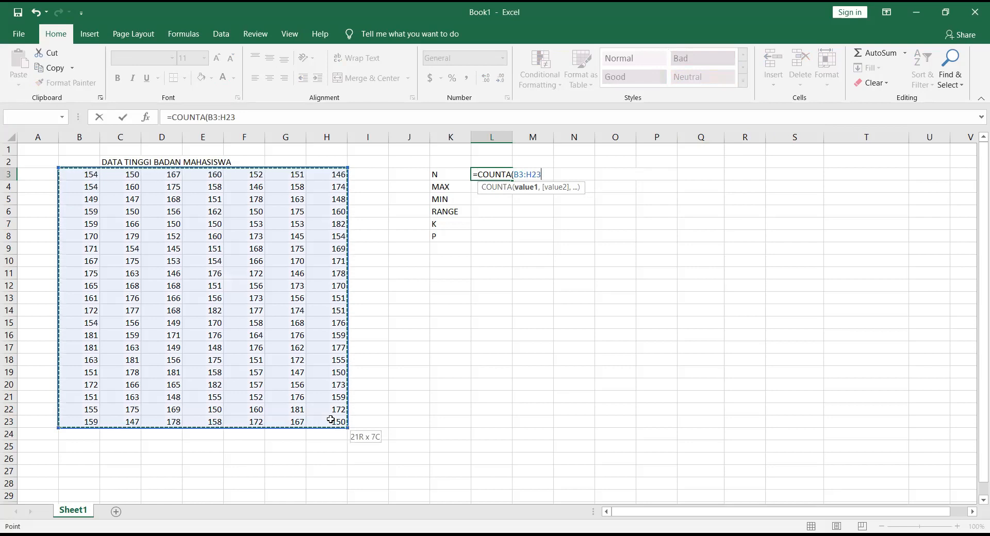
text())
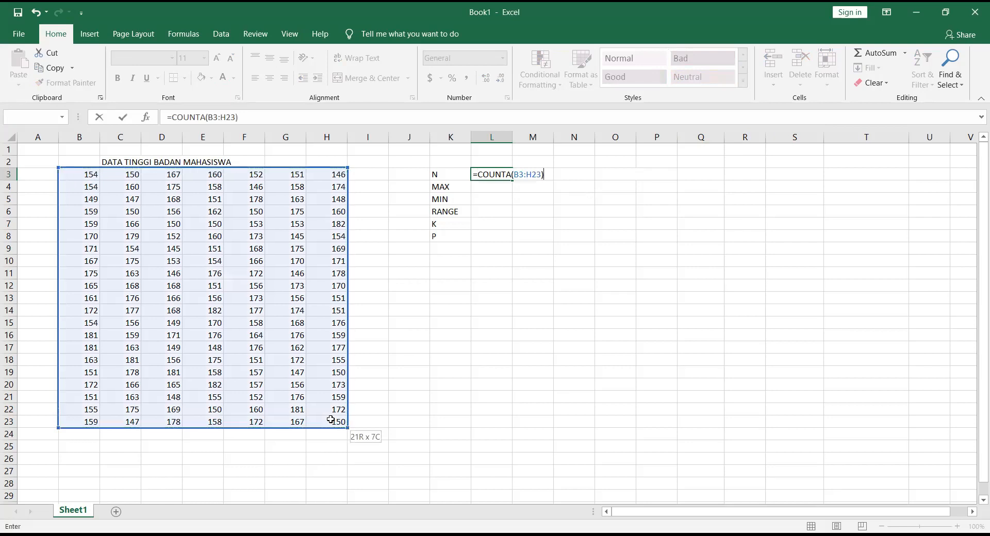
key(Return)
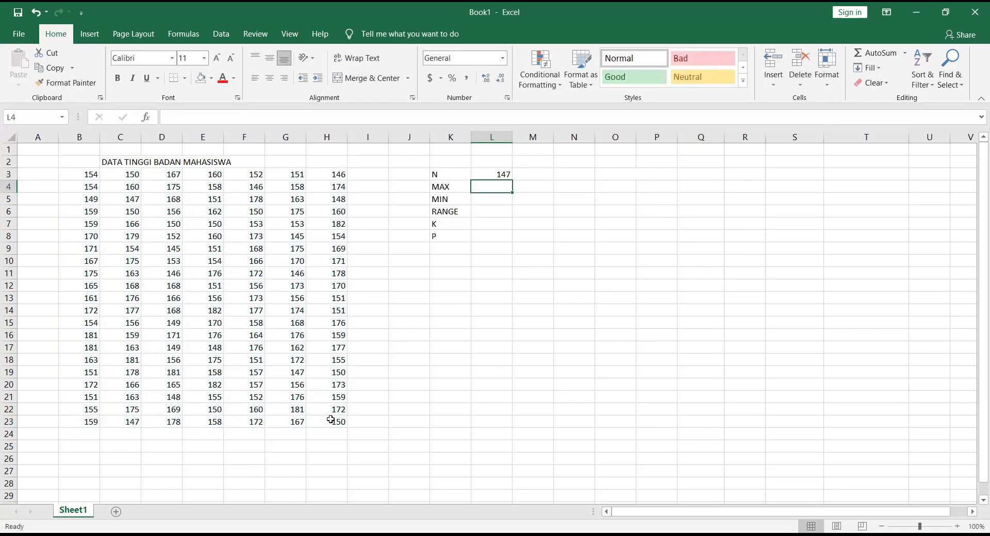
click(500, 174)
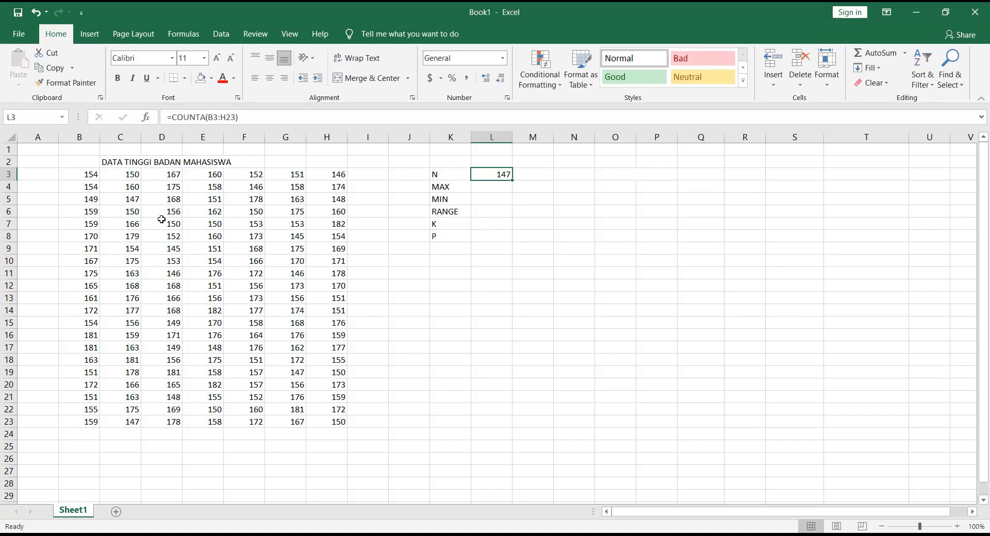
Step: Calculate the maximum height in L4 with =MAX(B3:H23)
click(485, 184)
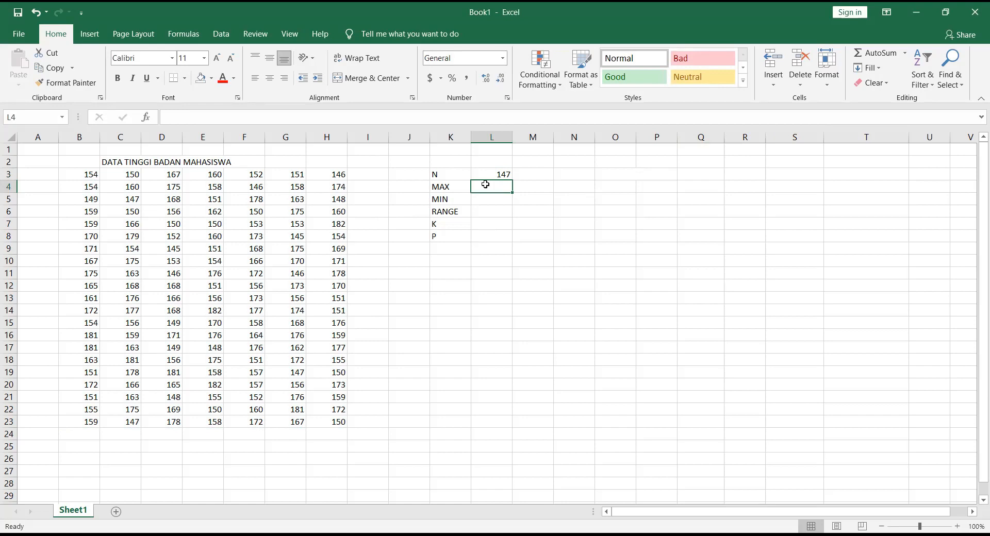
text(=MA)
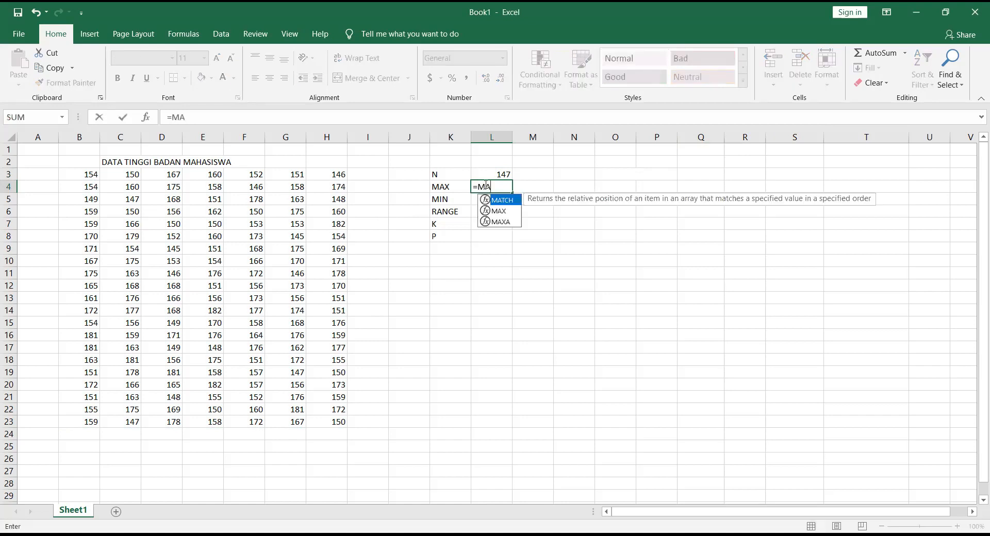
text(X)
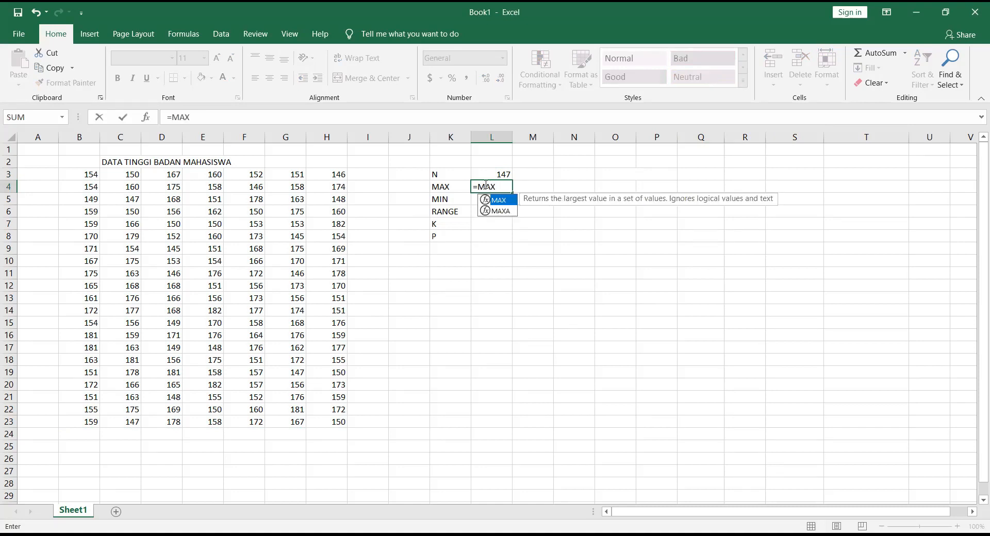
text(()
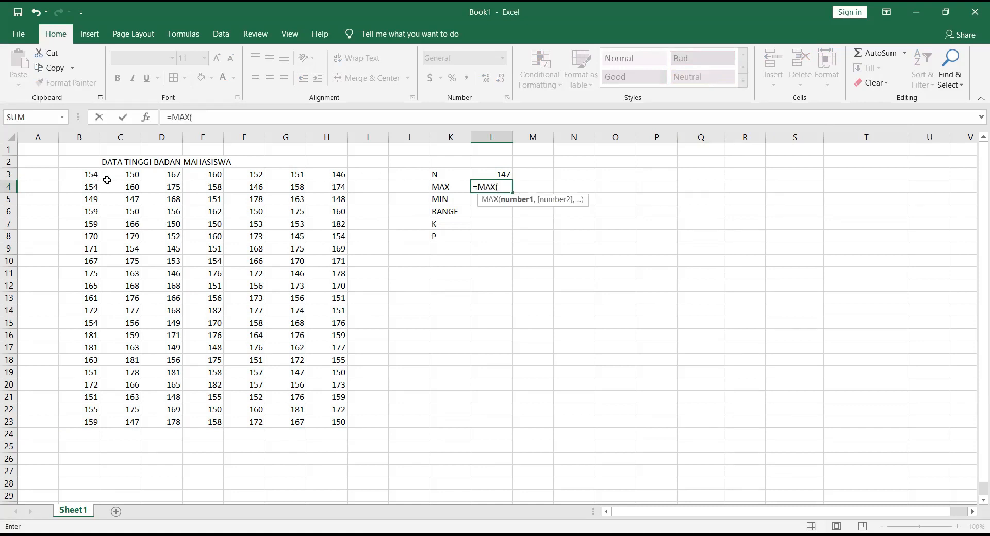
click(87, 175)
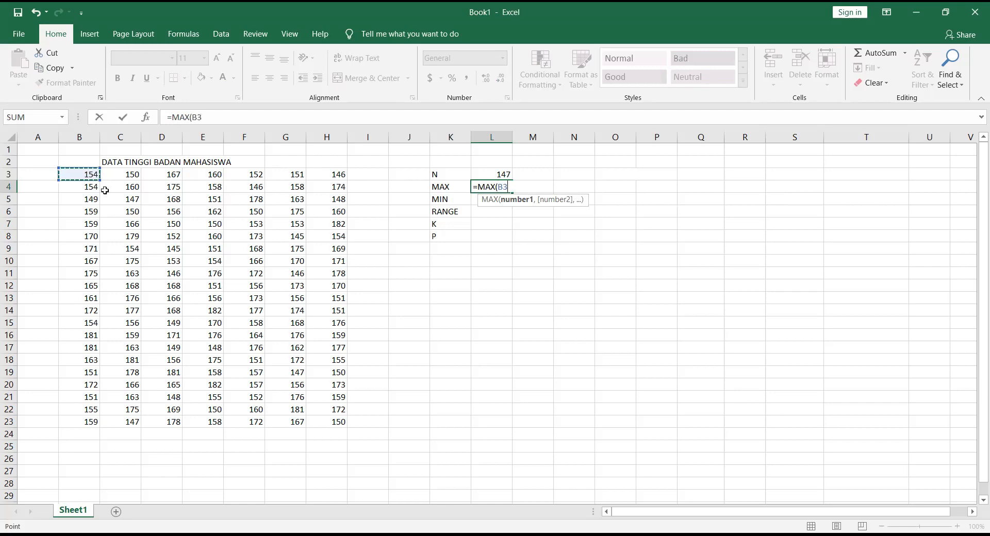
drag(105, 190, 331, 419)
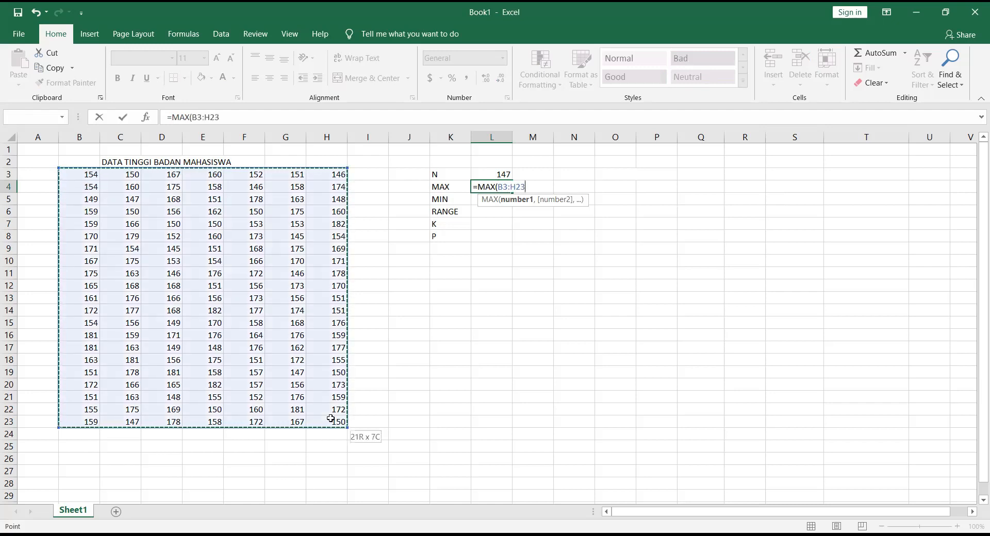
text())
key(Return)
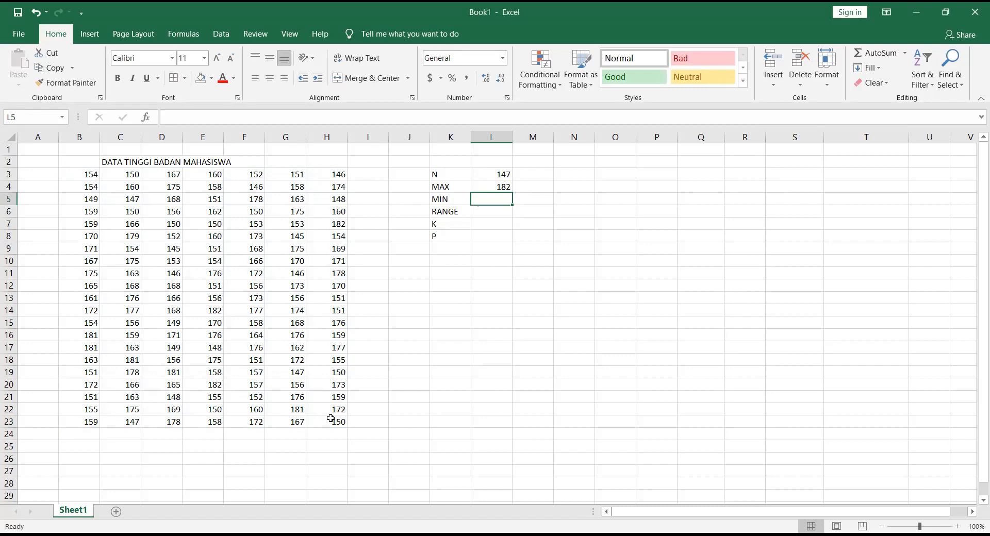
Step: Calculate the minimum height in L5 with the MIN function over the data range B3:H23
text(=)
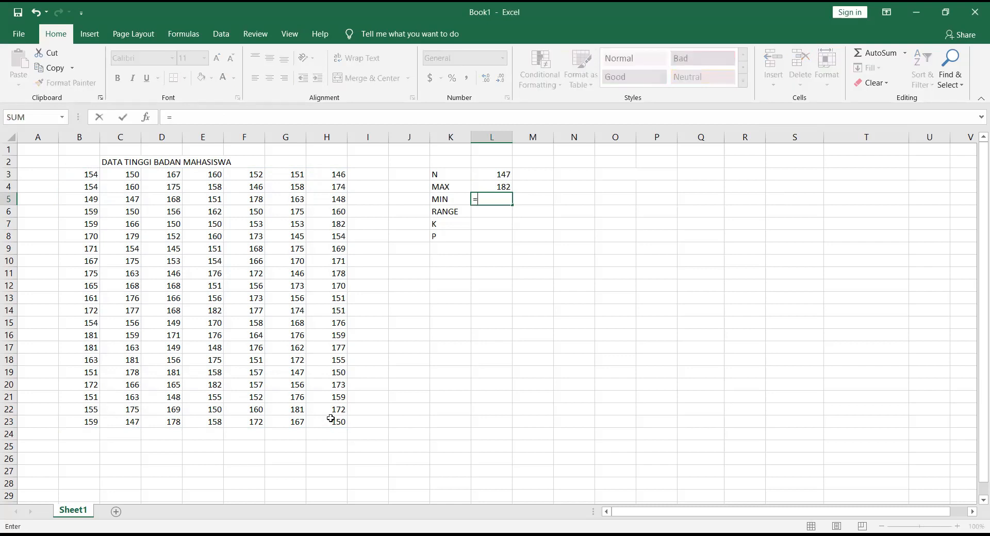
text(MIN()
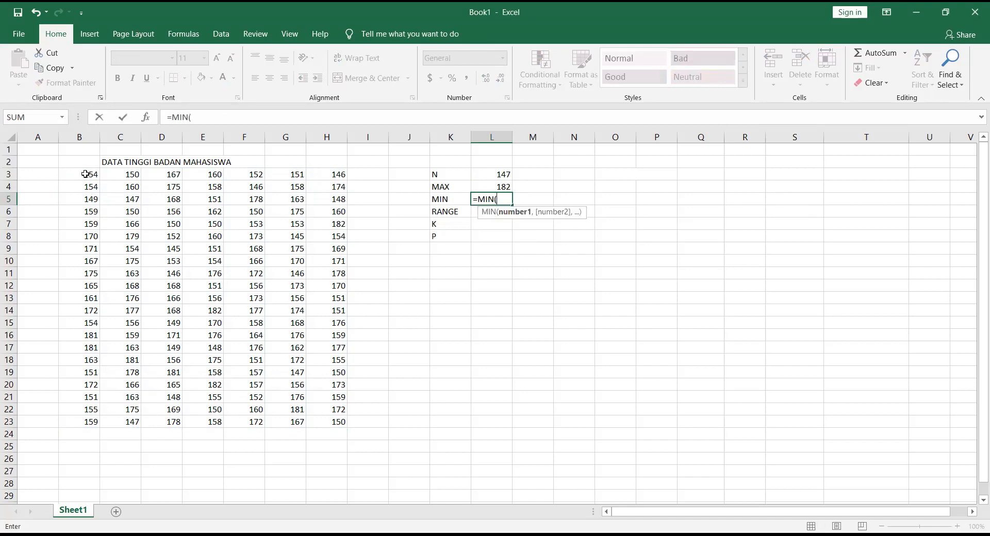
drag(85, 174, 325, 428)
key(Return)
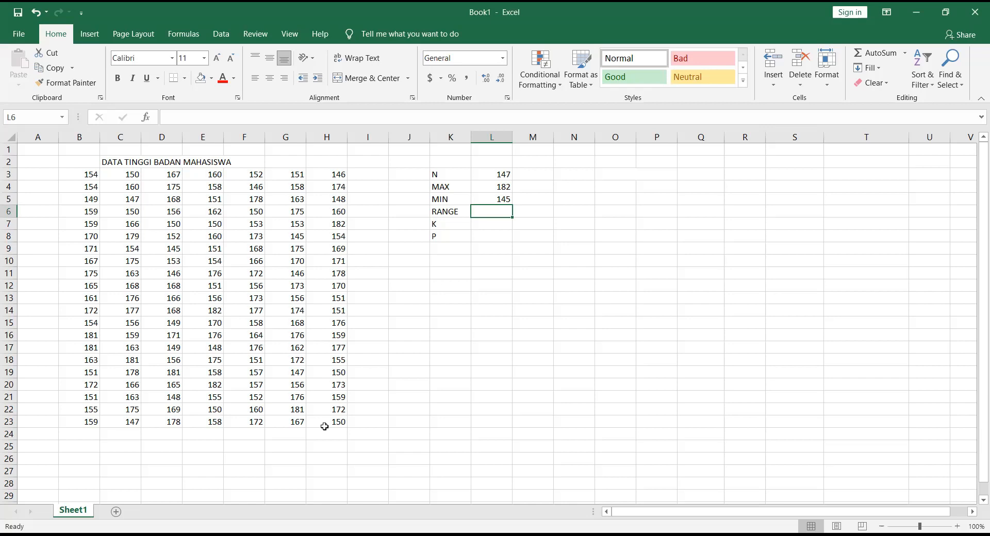
Step: Calculate the RANGE in L6 by subtracting the minimum from the maximum with =L4-L5
text(=)
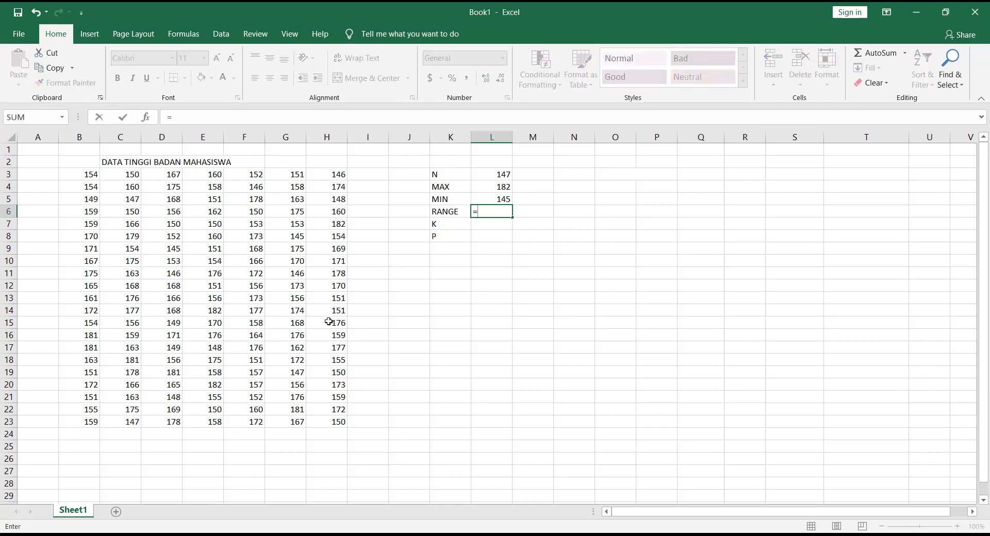
click(484, 185)
text(-)
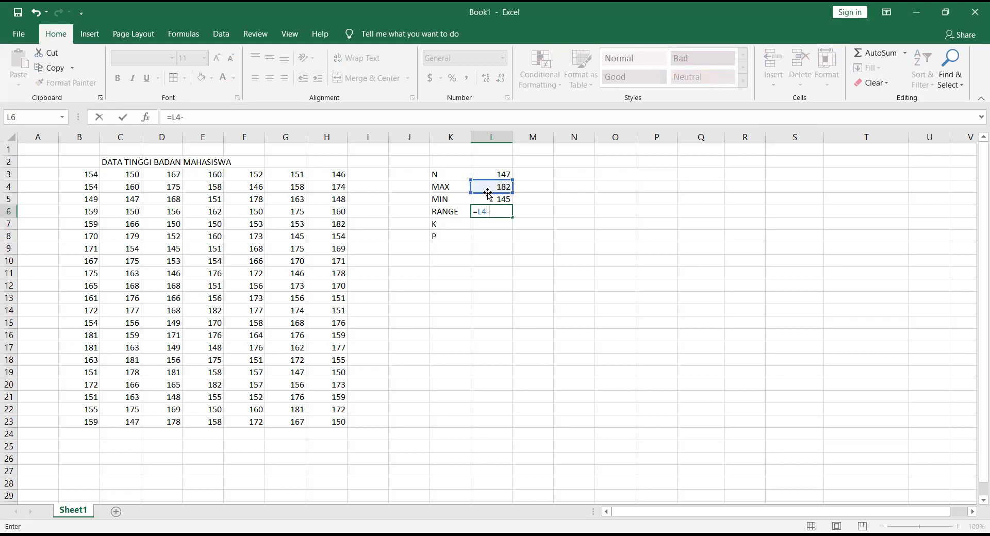
click(487, 198)
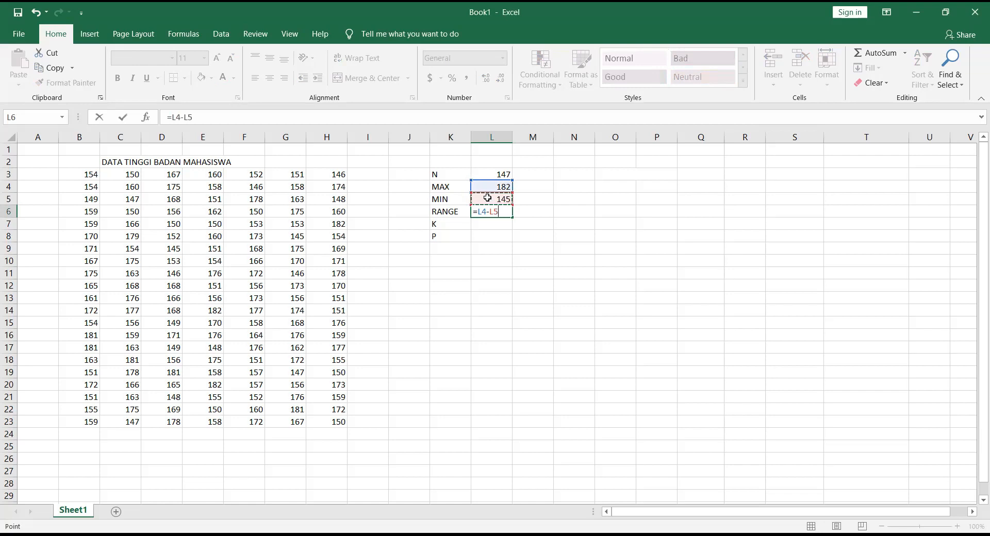
key(Return)
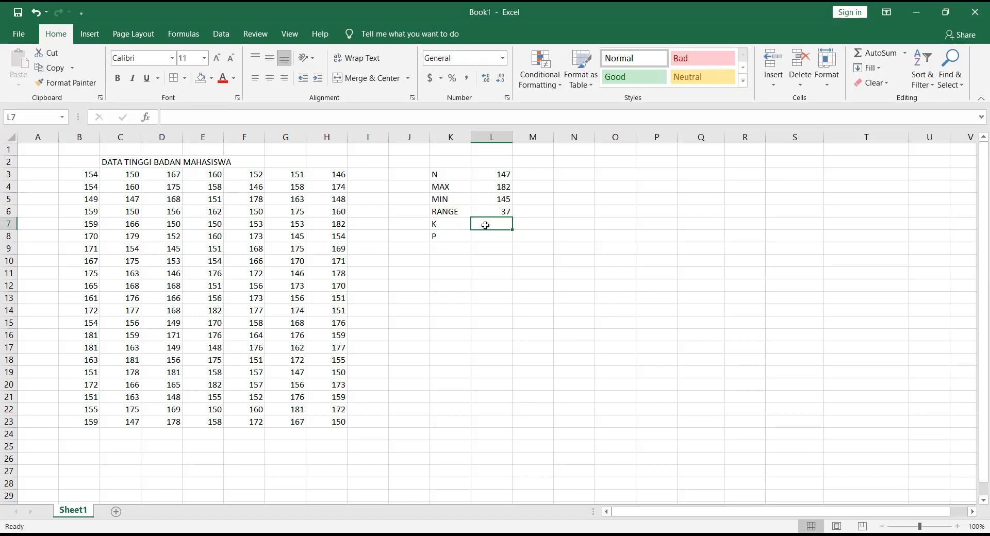
Step: Calculate the number of classes K in L7 with =1+3.3*LOG(L3)
text(=1)
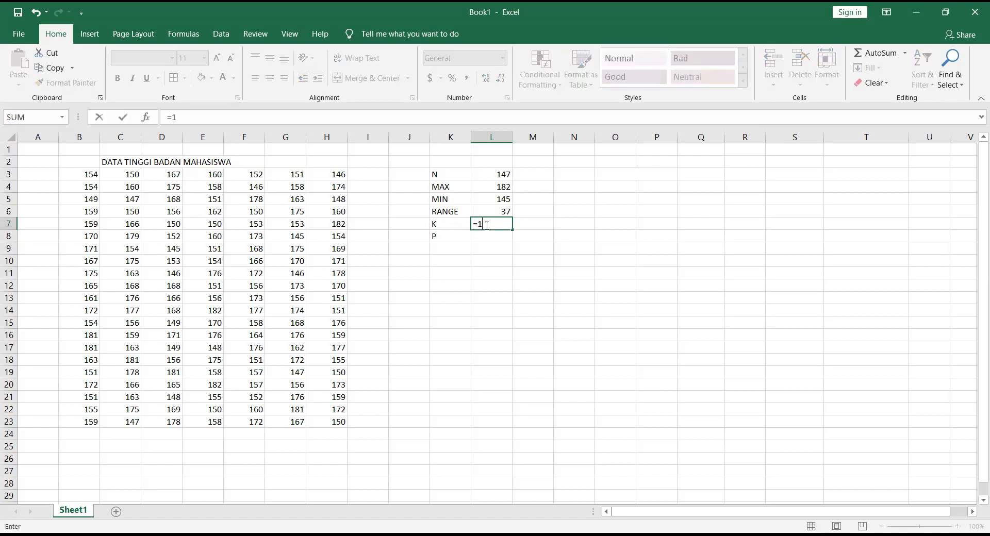
text(+3.3*LOG()
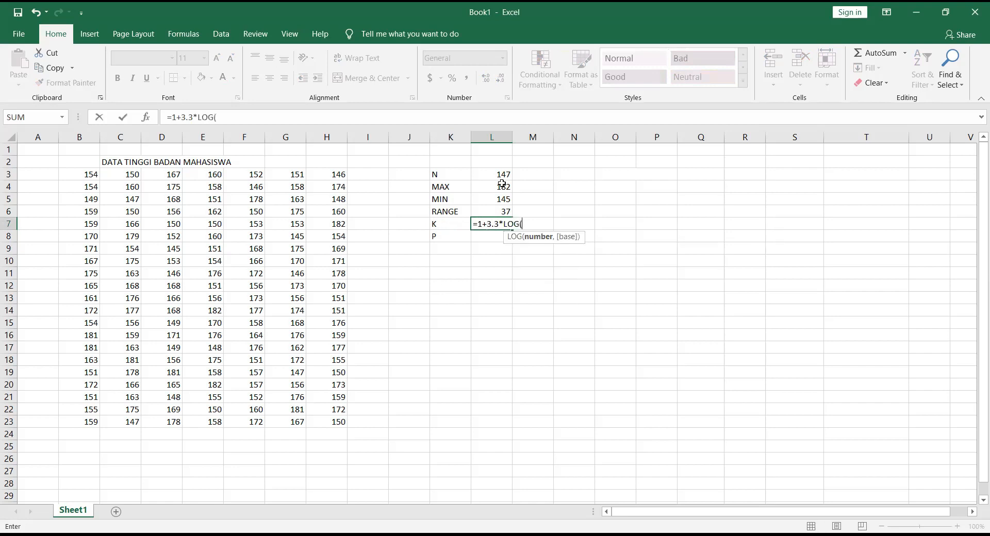
click(491, 176)
text())
key(Return)
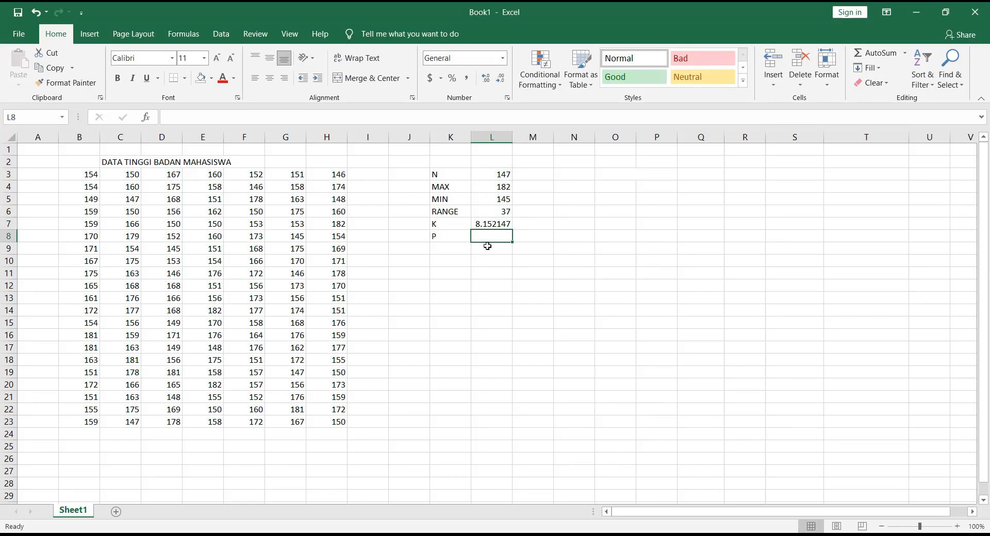
Step: Calculate the class length P in L8 by dividing the range by K with =L6/L7
text(=)
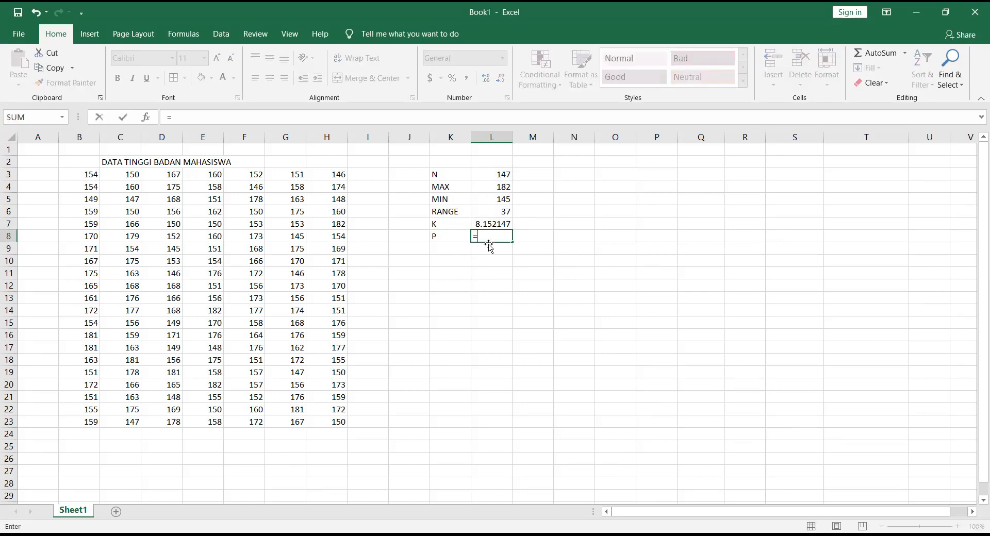
click(489, 212)
text(/)
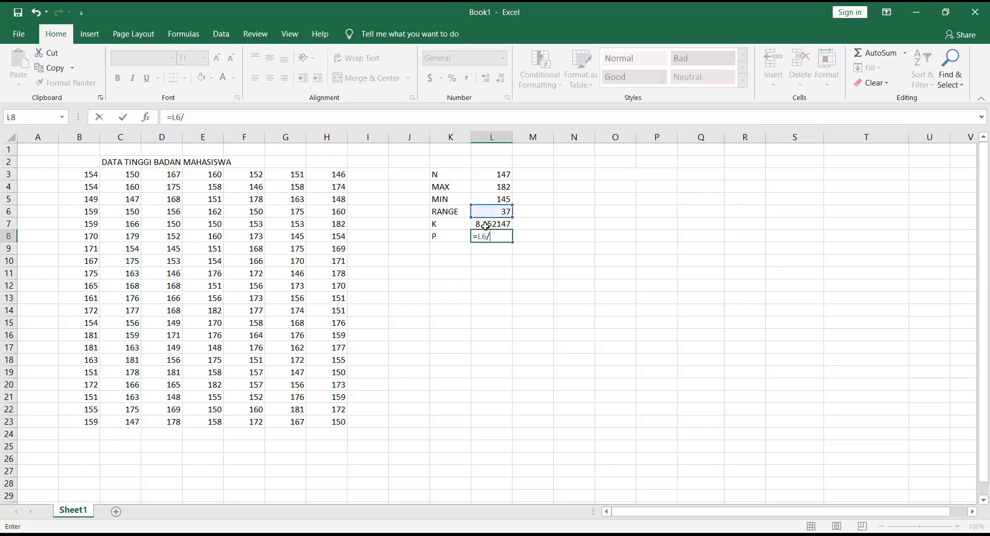
click(486, 227)
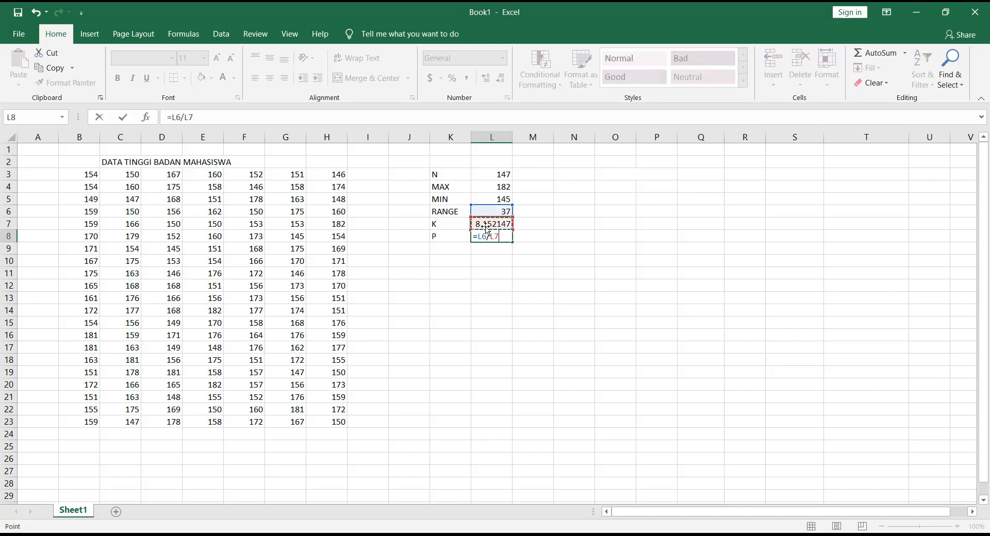
key(Return)
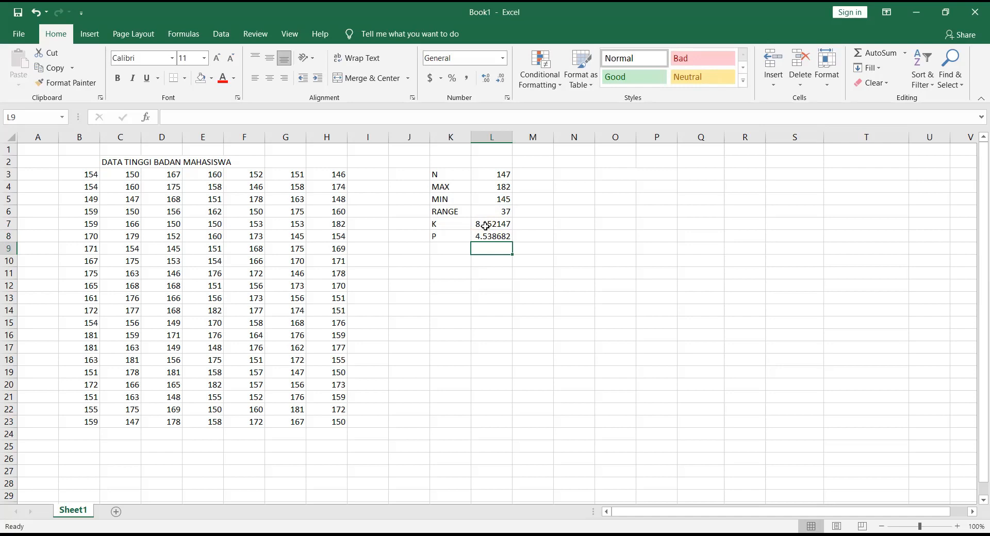
Step: Enter the rounded values beside K and P: 8 in M7 and 5 in M8
click(518, 223)
text(8)
key(Return)
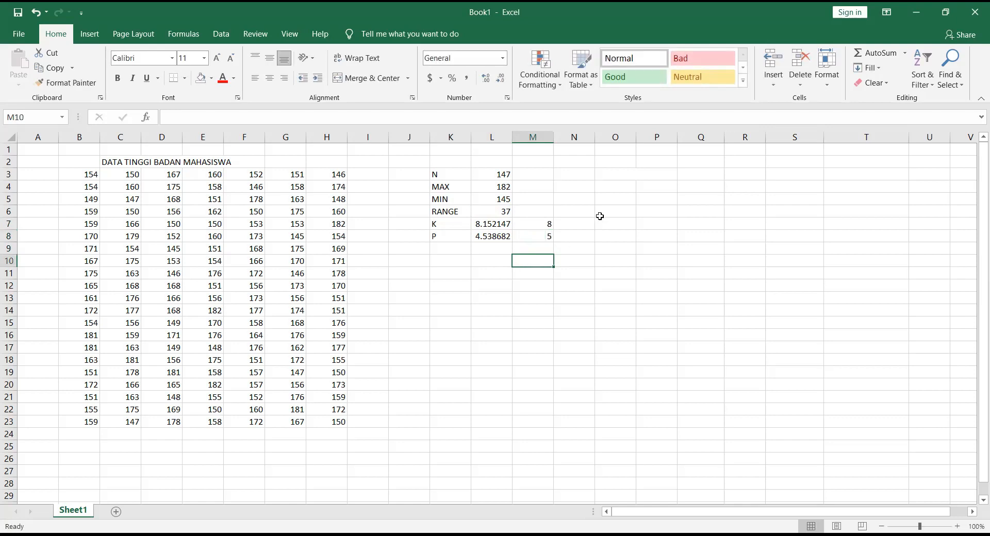
Step: Enter the heading INTERVAL in the merged cell O3:P3 and 145 as the first lower class limit in O4
click(626, 176)
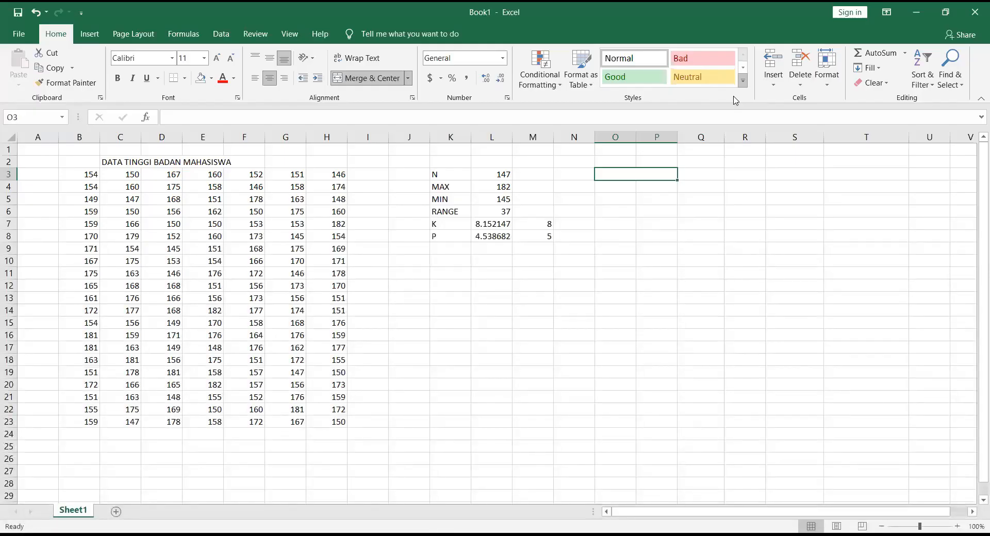
text(I)
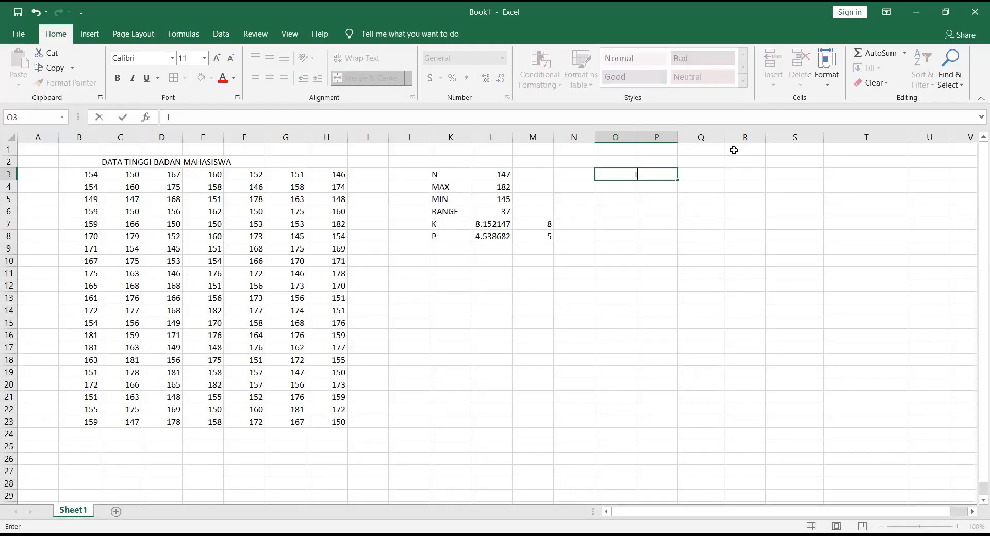
text(NTERVAL)
click(620, 188)
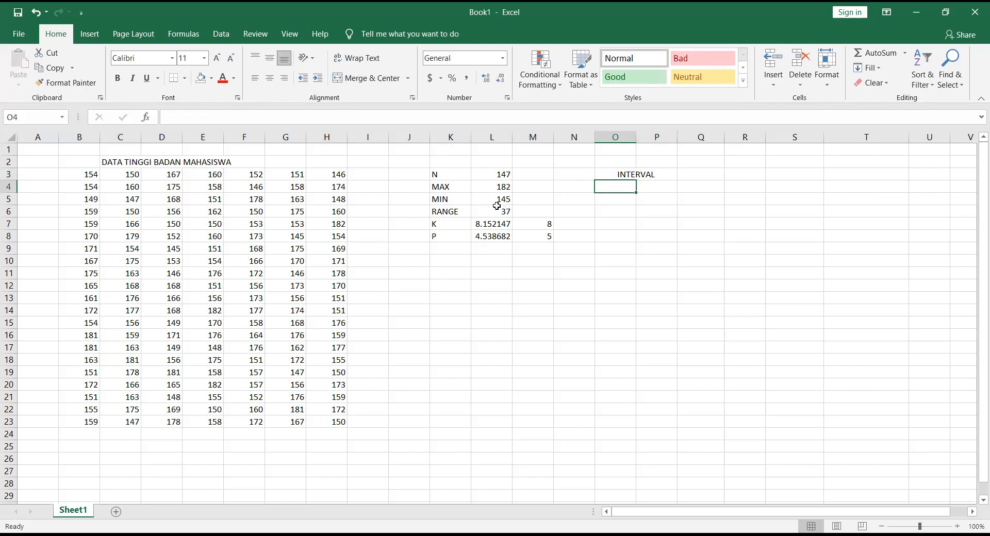
text(145)
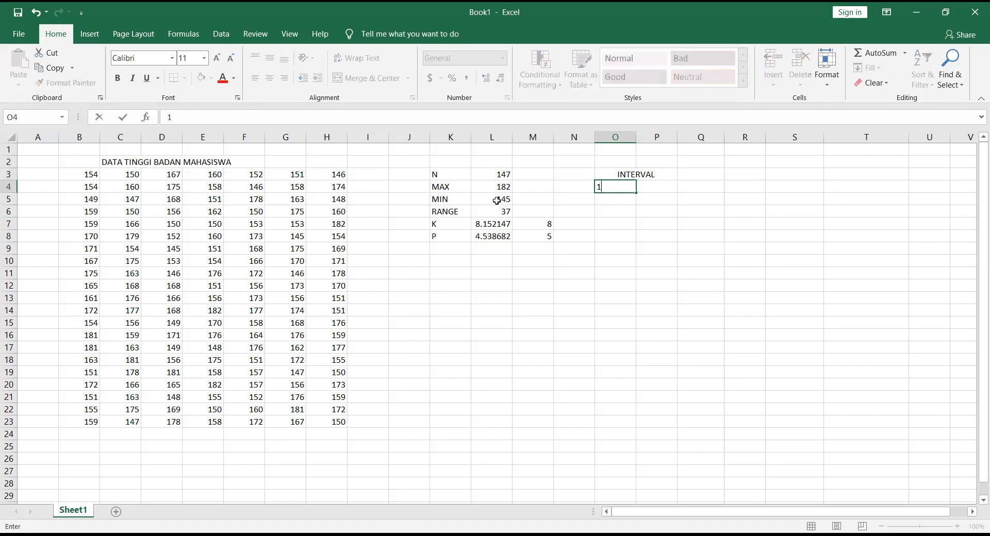
Step: Calculate the next lower class limit in O5 with =O4+5 and fill the formula down to O11
click(610, 199)
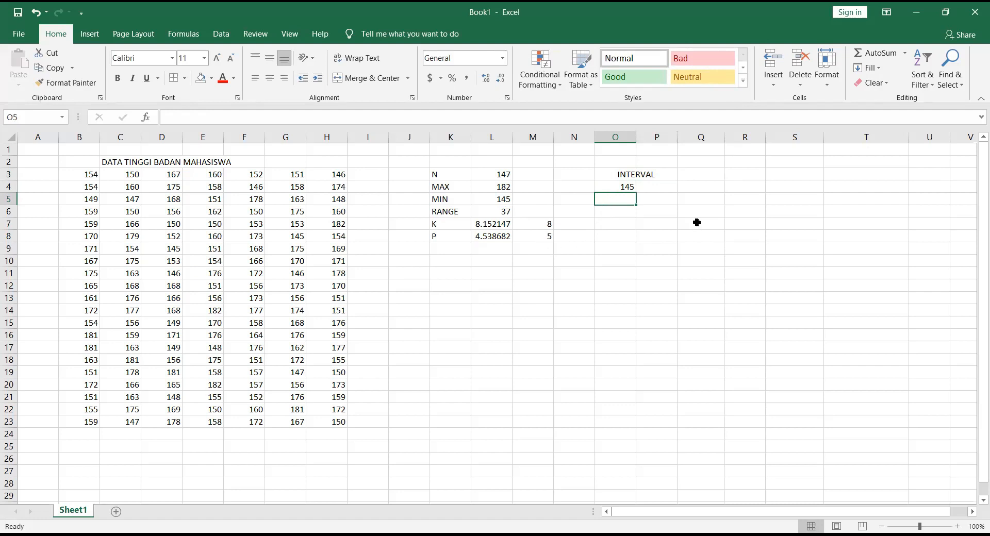
text(=)
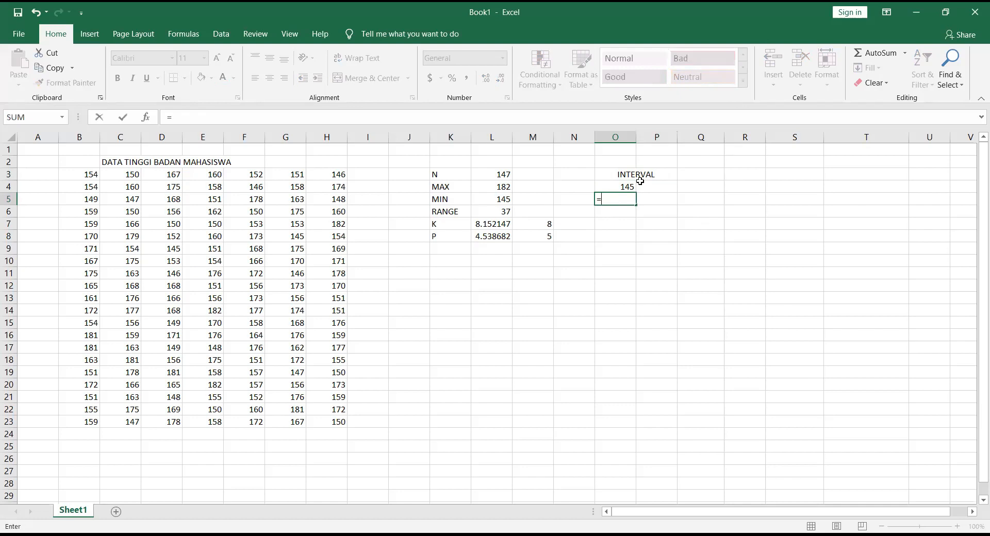
click(629, 188)
text(+5)
key(Return)
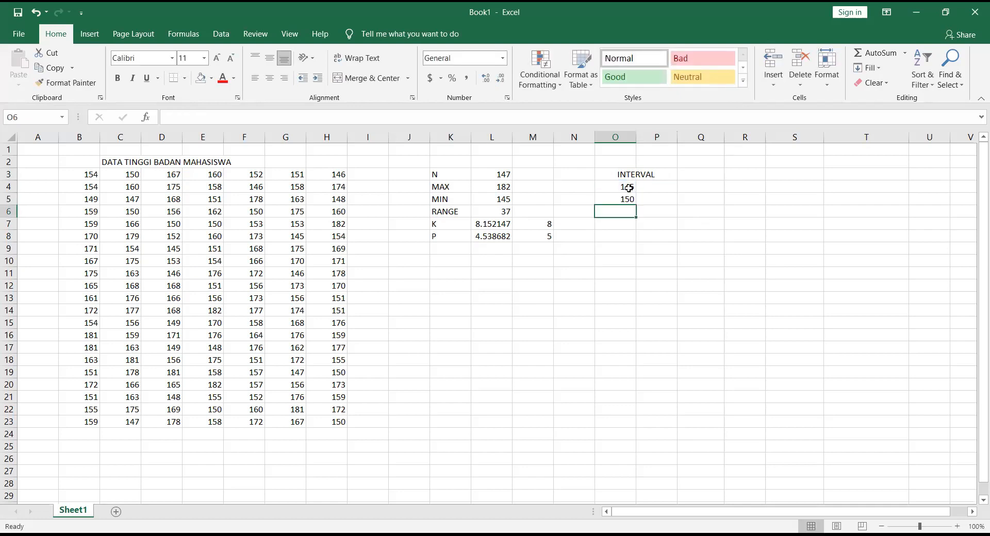
click(626, 200)
drag(641, 205, 630, 281)
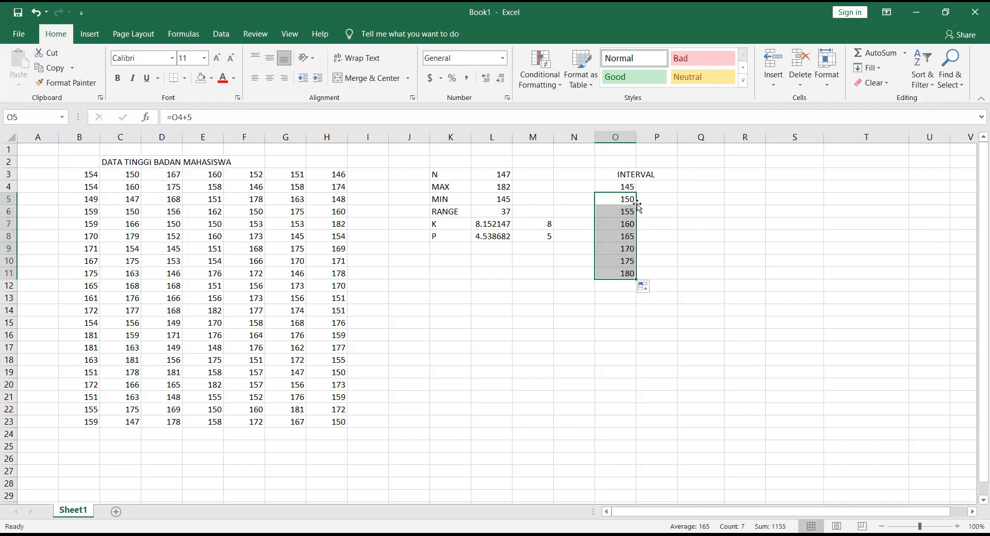
Step: Go through the lower class limits in O4:O11 and extend the formula one extra row to O12
click(625, 187)
click(618, 200)
click(618, 212)
click(615, 223)
click(613, 237)
click(611, 251)
click(613, 262)
click(613, 274)
drag(638, 280, 637, 288)
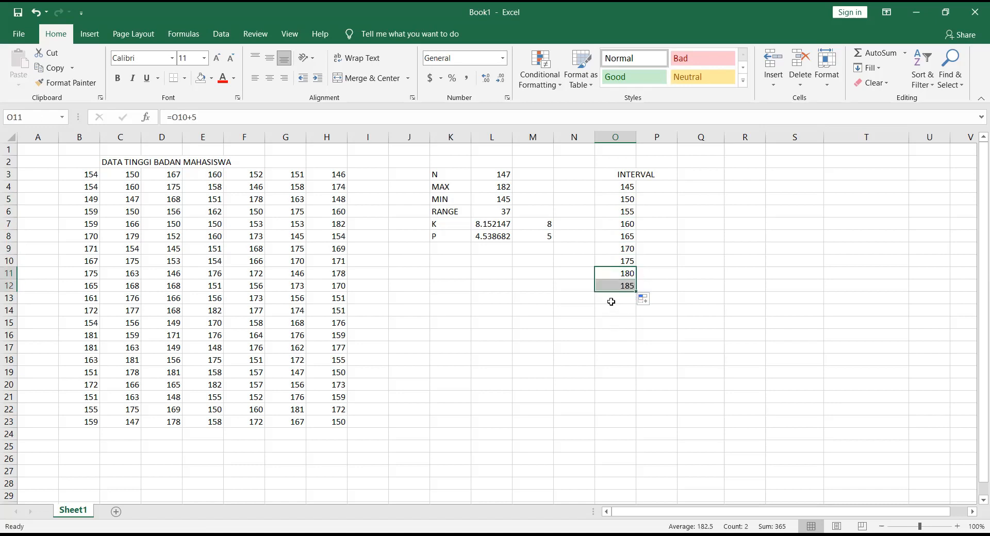
click(611, 302)
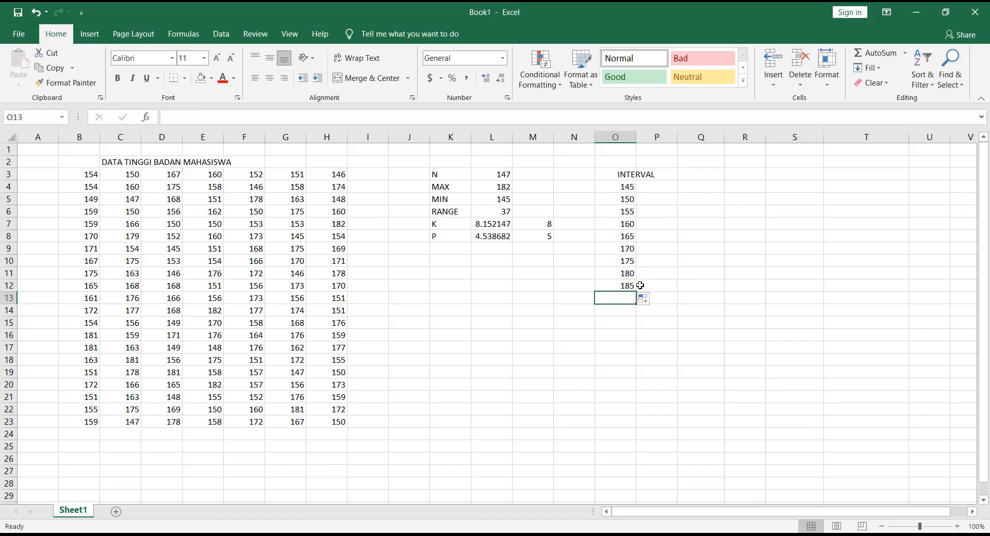
click(664, 187)
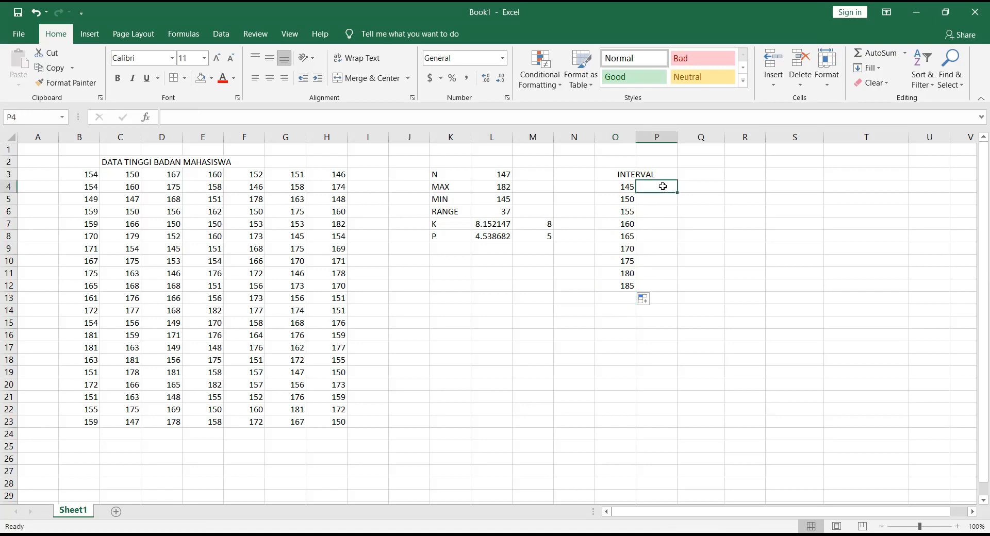
click(628, 187)
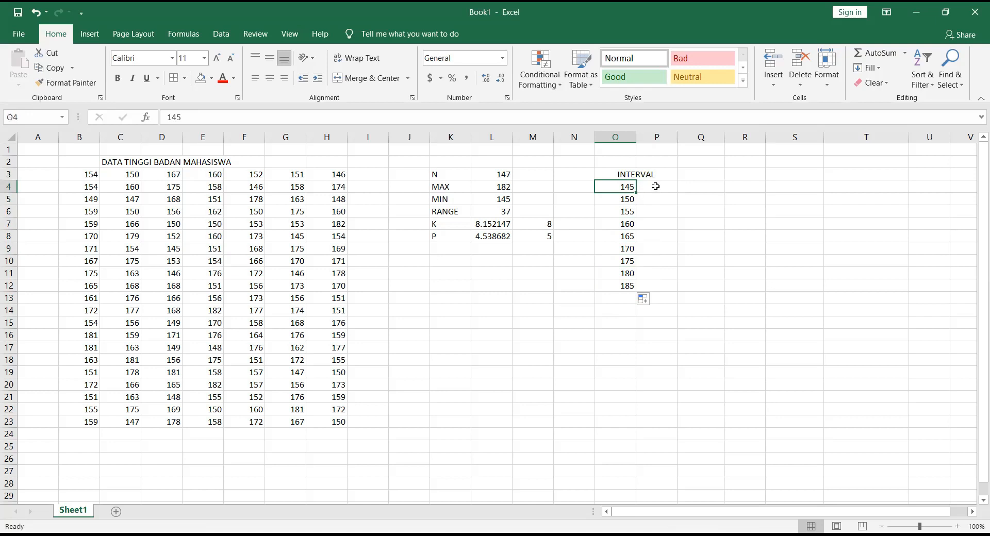
click(653, 186)
click(622, 192)
click(650, 188)
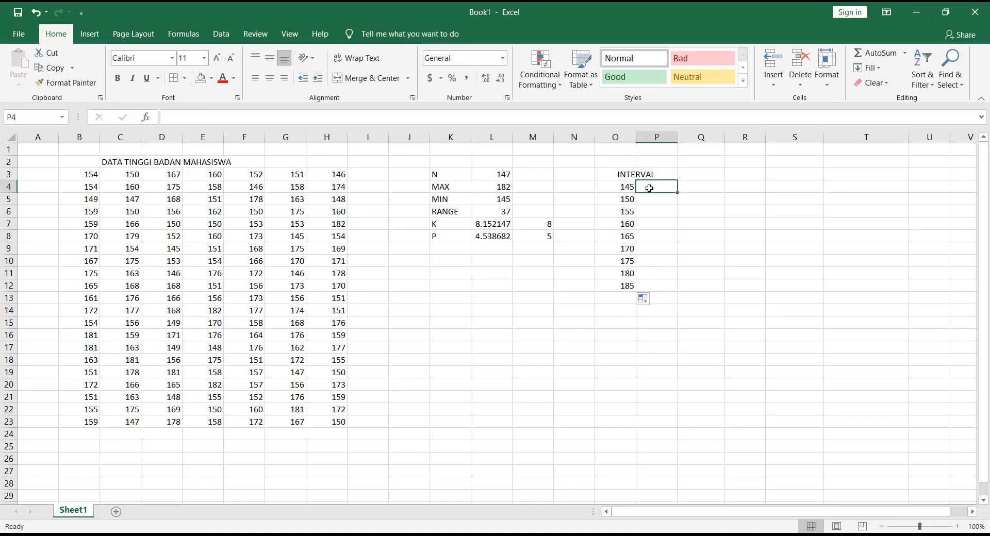
click(614, 184)
click(650, 189)
drag(622, 189, 617, 285)
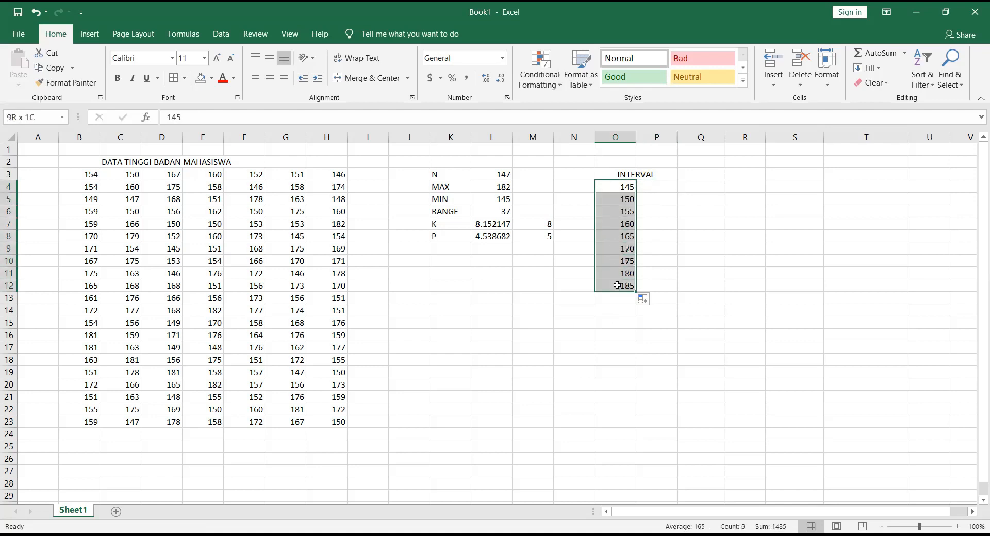
Step: Calculate the upper class limit in P4 with =O5-1 and fill the formula down to P12
click(663, 188)
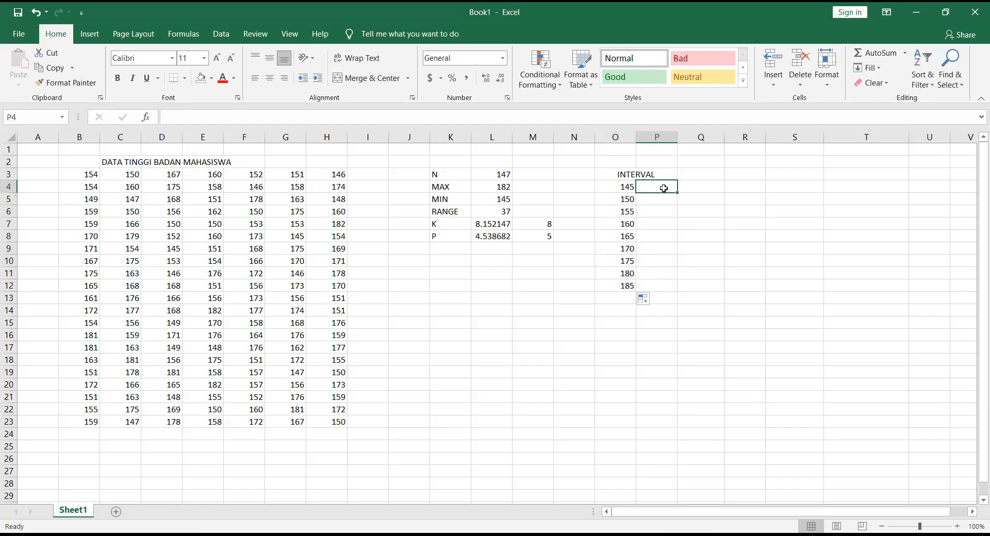
text(=)
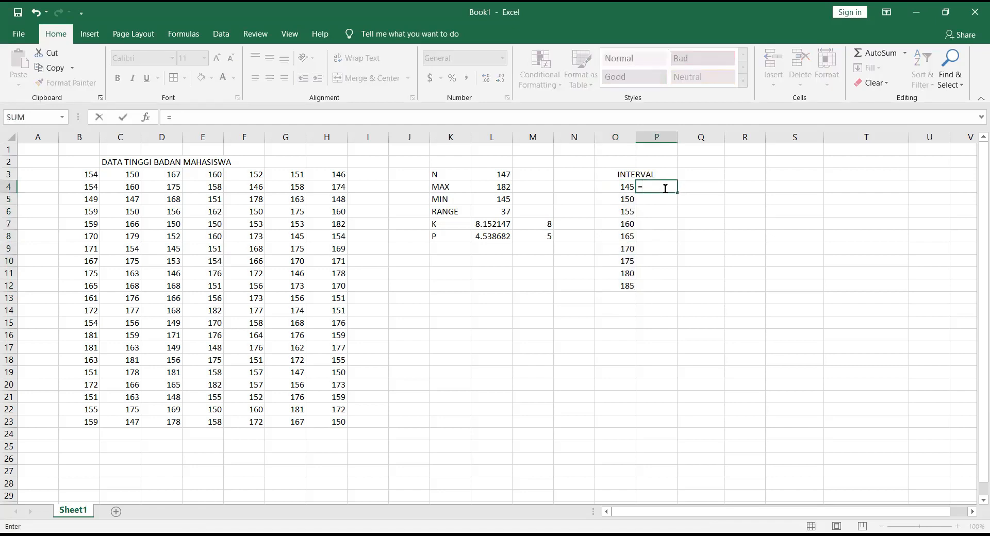
click(612, 200)
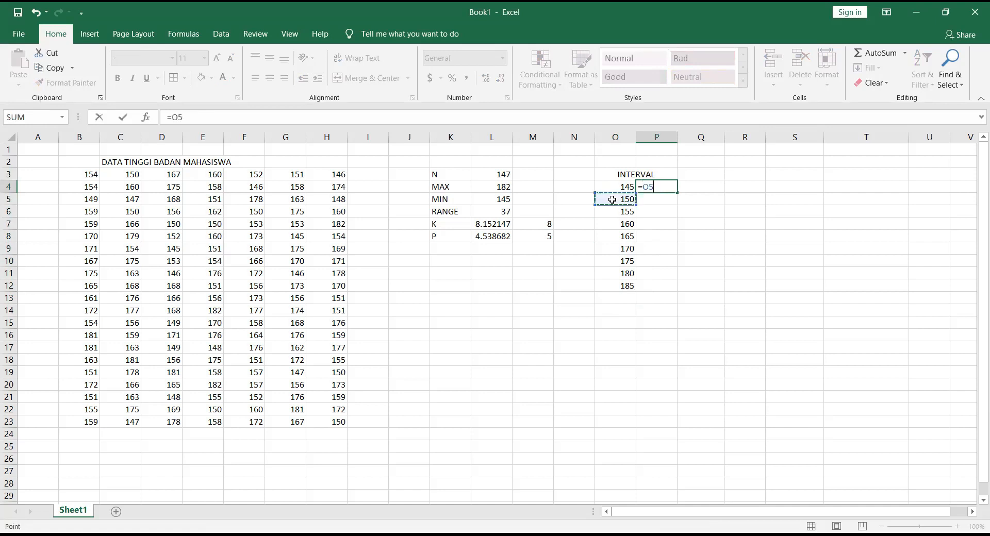
text(-1)
key(Return)
click(673, 187)
drag(677, 192, 670, 290)
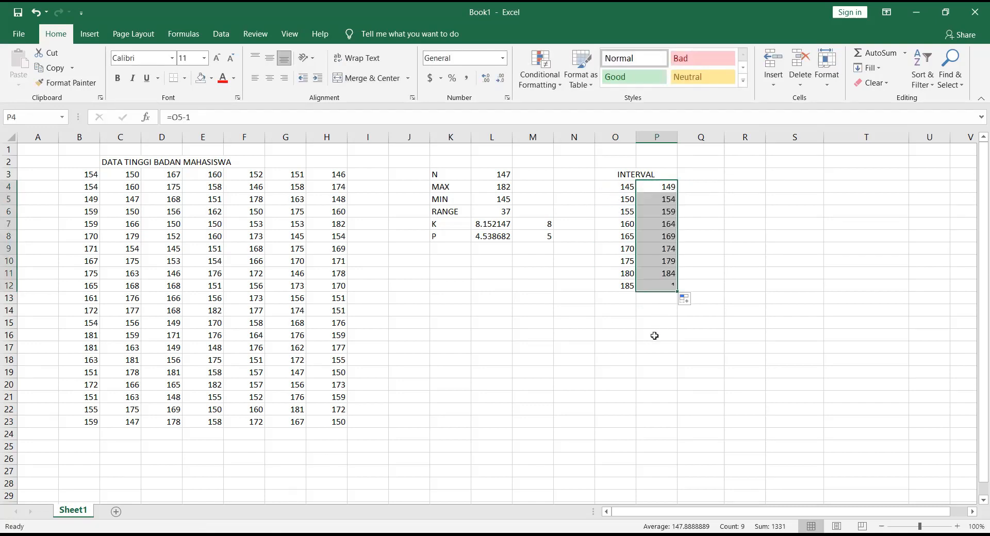
Step: Compare the upper class limits in column P with the lower limits of the following classes in column O
click(687, 192)
click(670, 189)
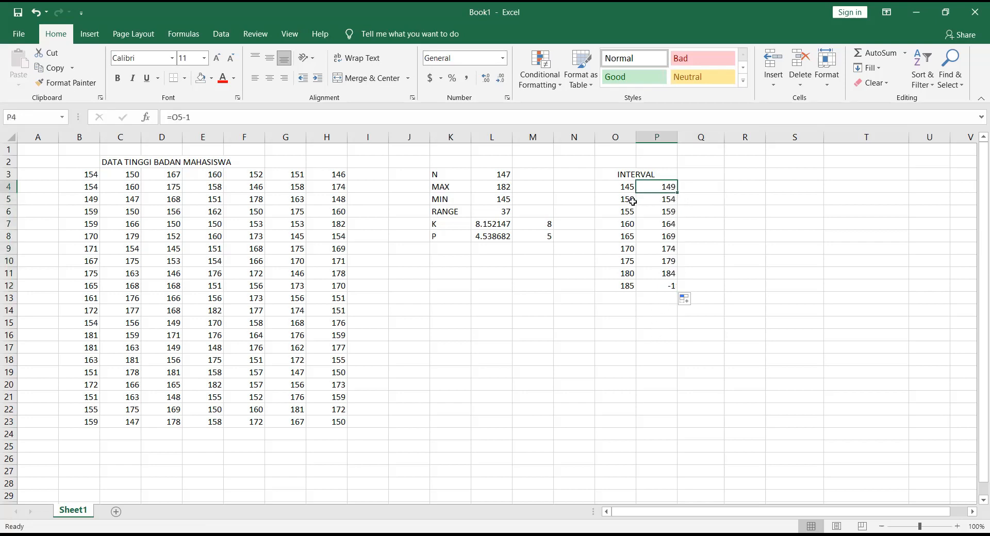
click(633, 202)
click(650, 187)
click(625, 200)
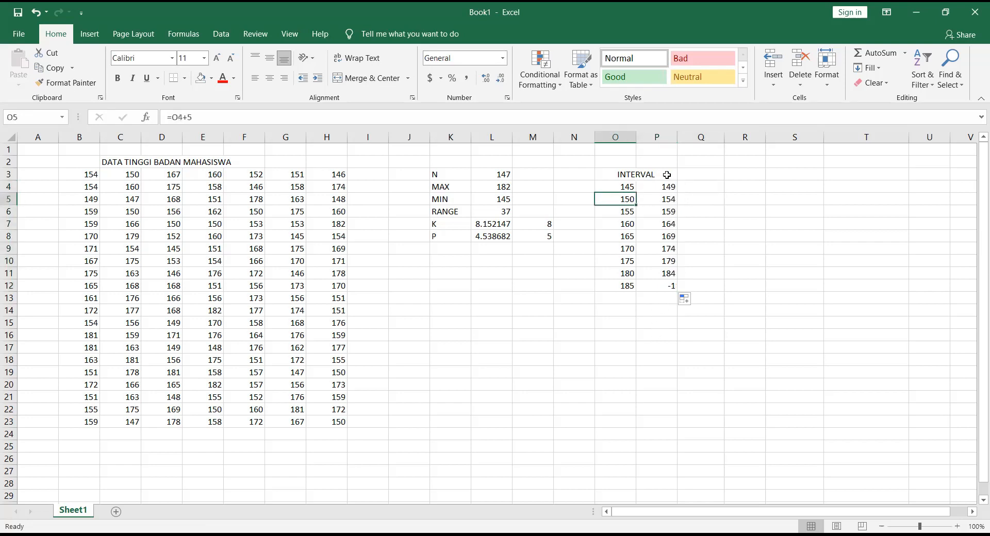
click(665, 185)
click(622, 199)
click(664, 189)
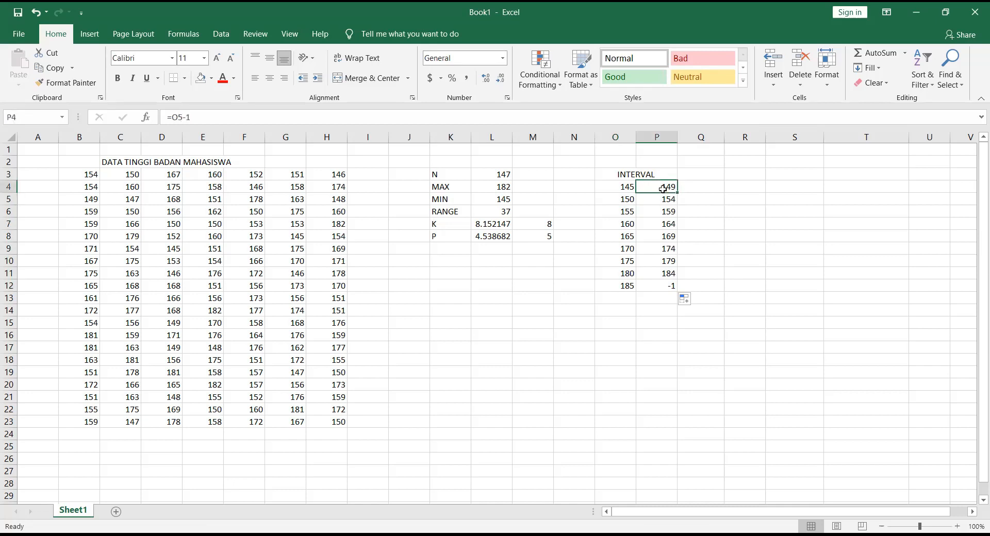
click(629, 213)
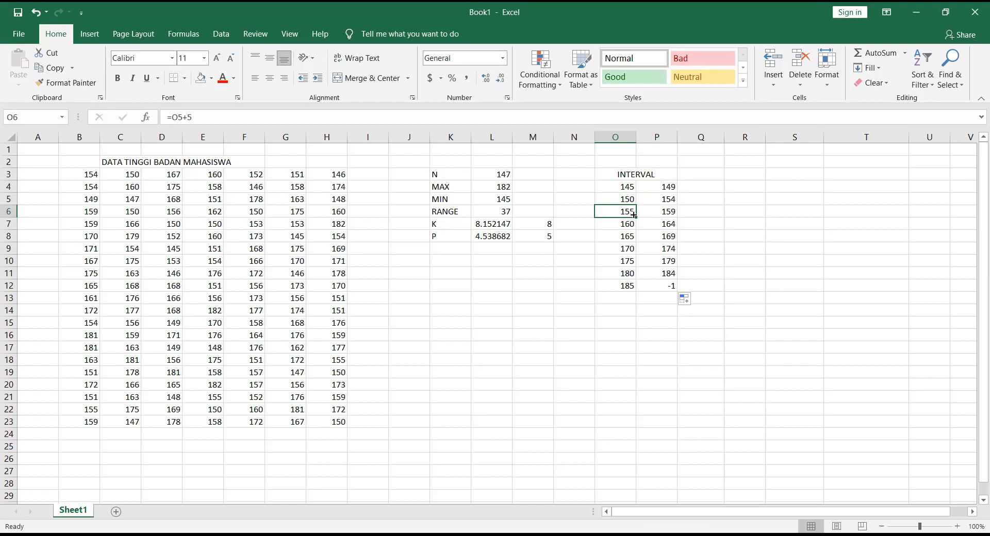
click(666, 201)
click(628, 214)
click(627, 237)
click(628, 250)
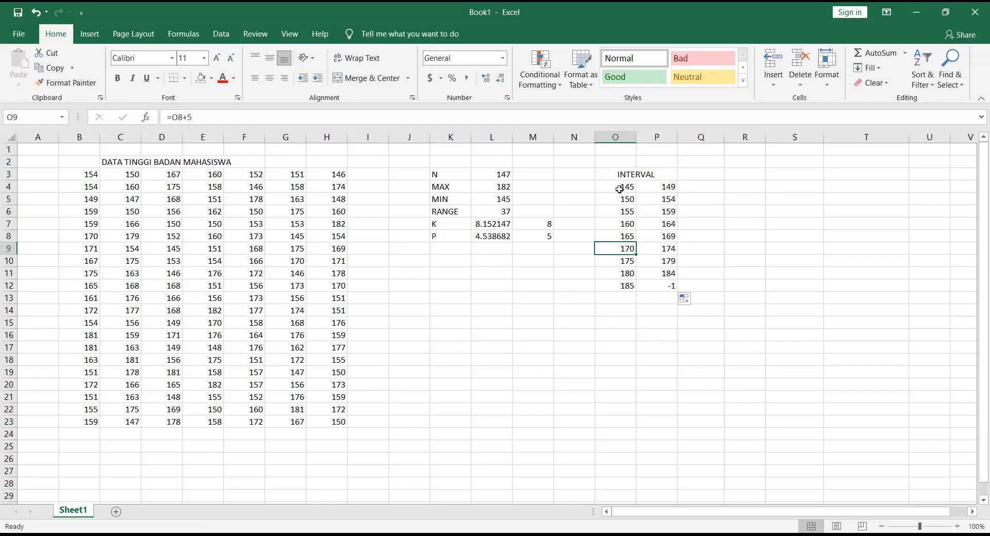
Step: Clear the surplus interval row O12:P12 and enter 184 as the last upper class limit in P11
drag(622, 187, 646, 286)
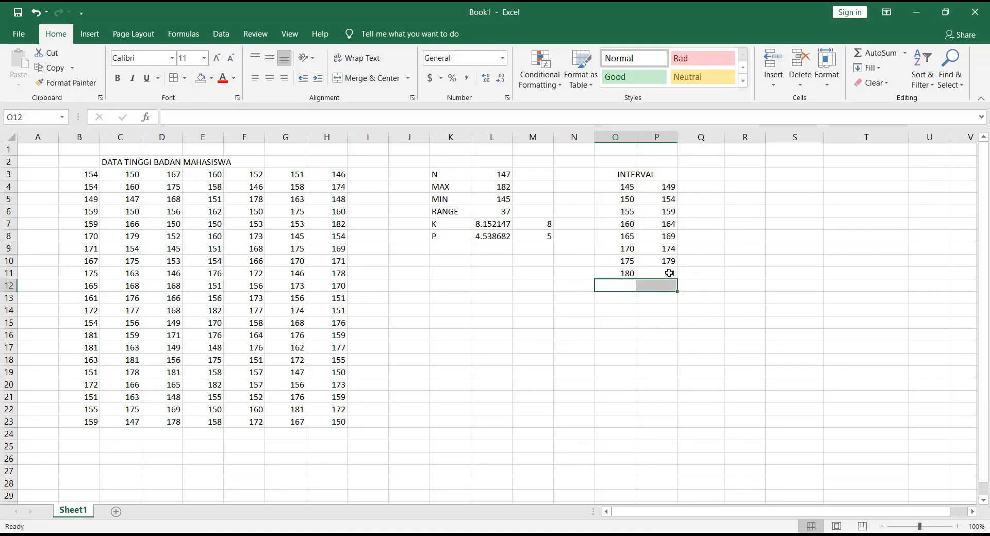
key(Delete)
click(669, 274)
text(18)
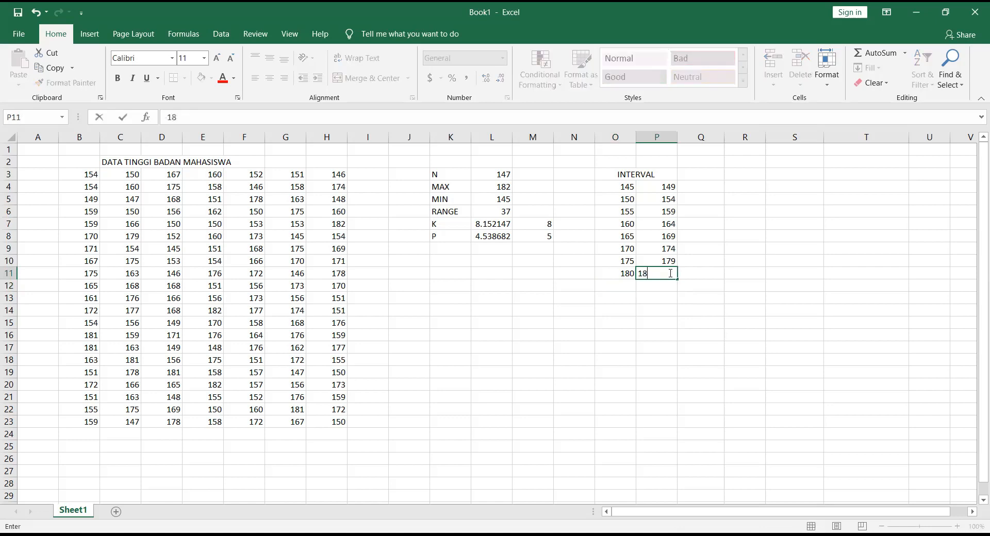
text(4)
click(664, 299)
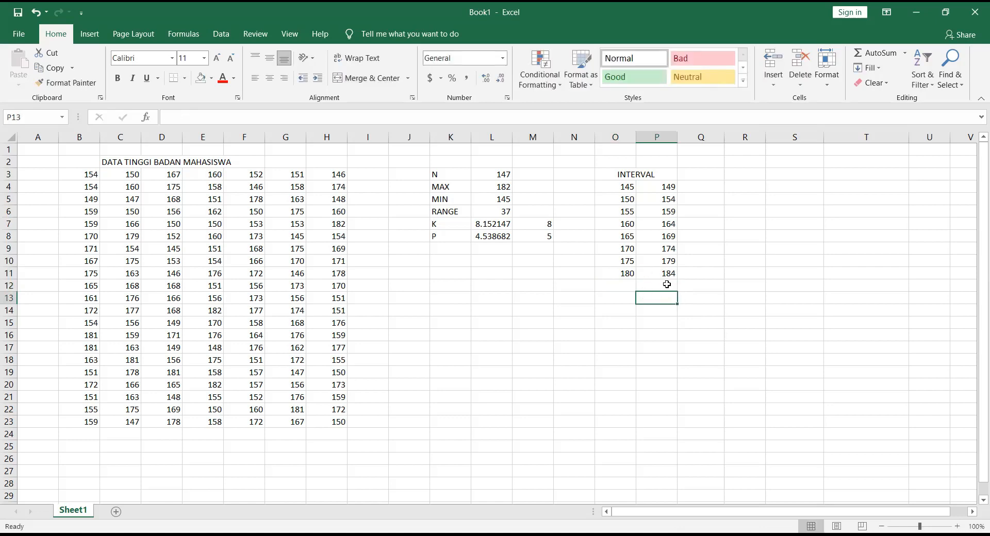
click(505, 191)
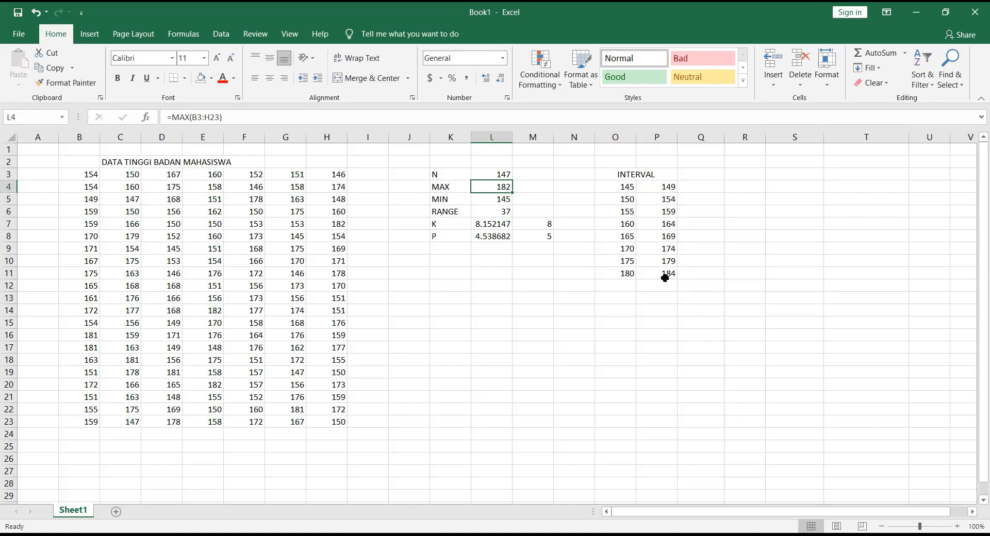
Step: Enter the column heading FREKUENSI in Q3 next to the interval heading
click(708, 175)
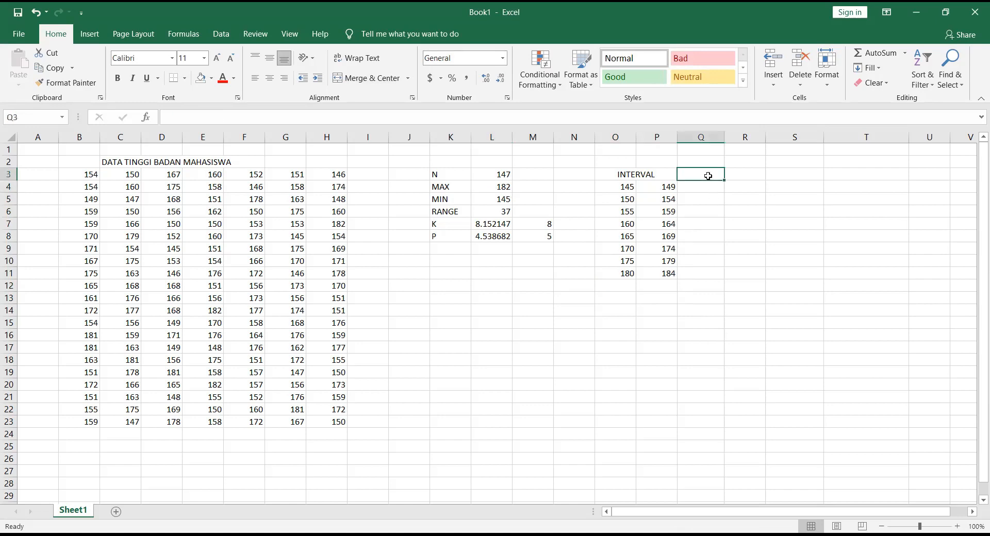
text(FRE)
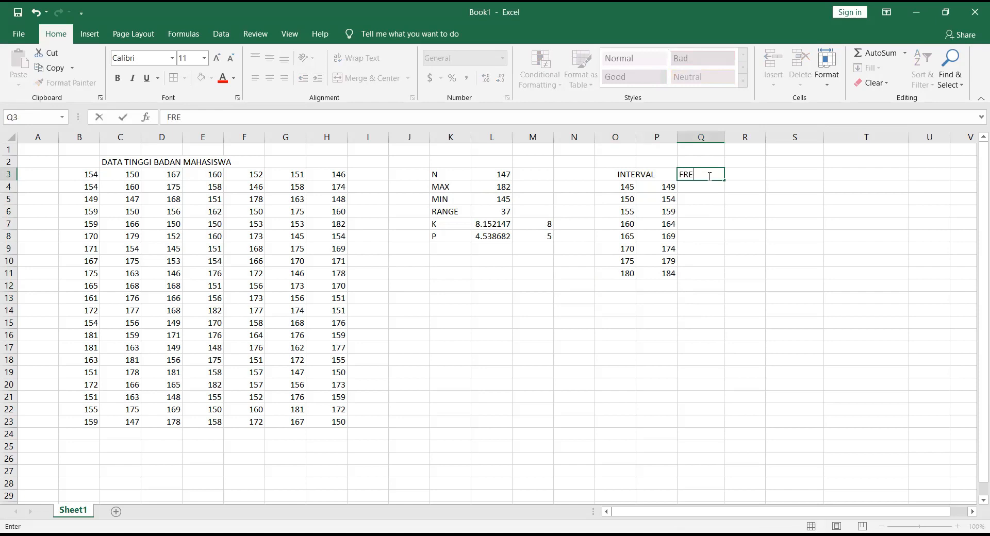
text(KUENSI)
key(Return)
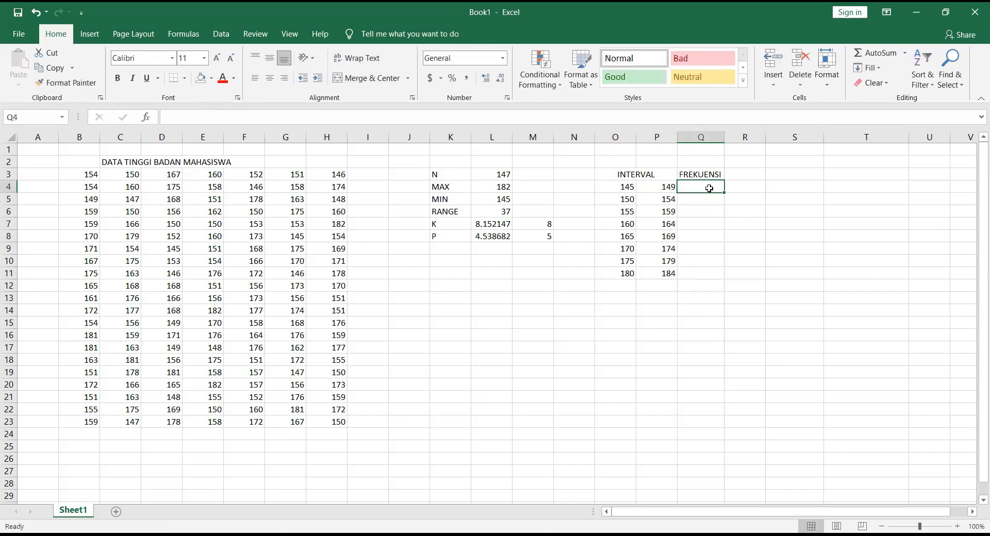
Step: Count the class frequencies in Q4:Q11 with the array formula =FREQUENCY(B3:H23,P4:P11)
click(715, 208)
drag(702, 183, 697, 272)
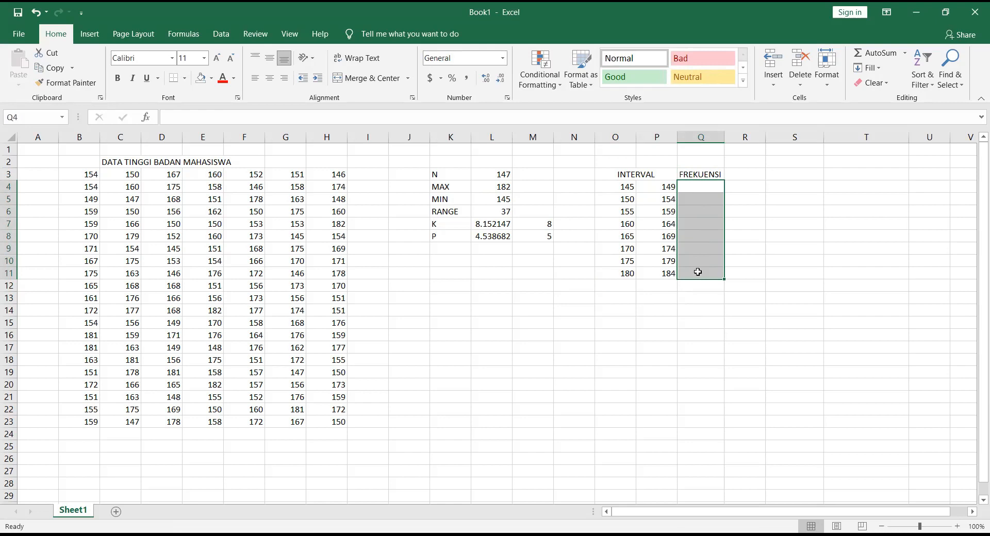
text(=)
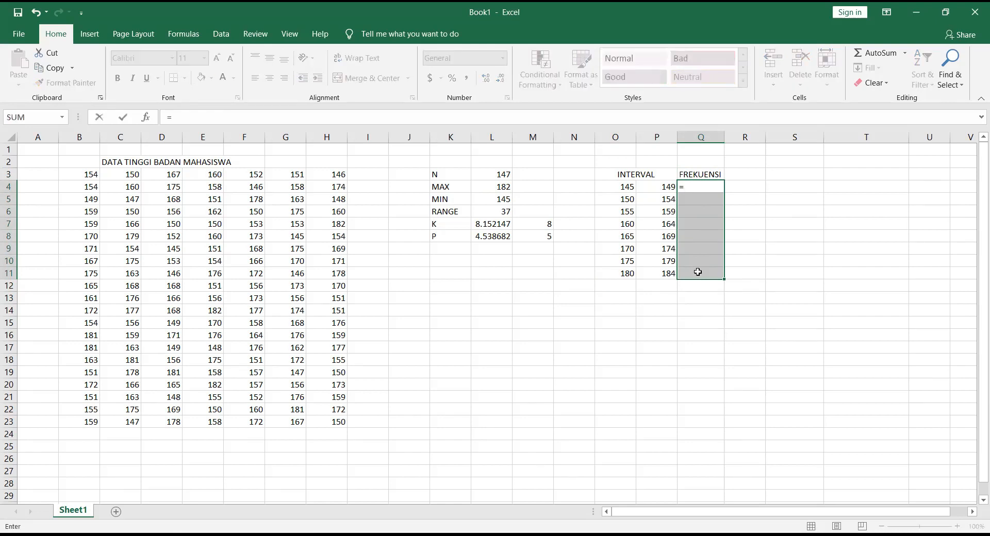
text(FREQ)
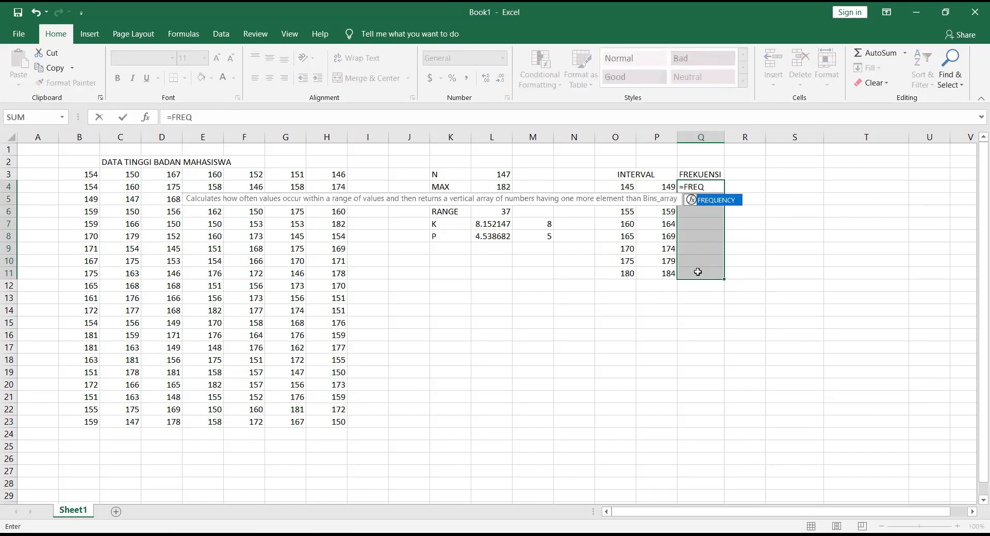
key(Tab)
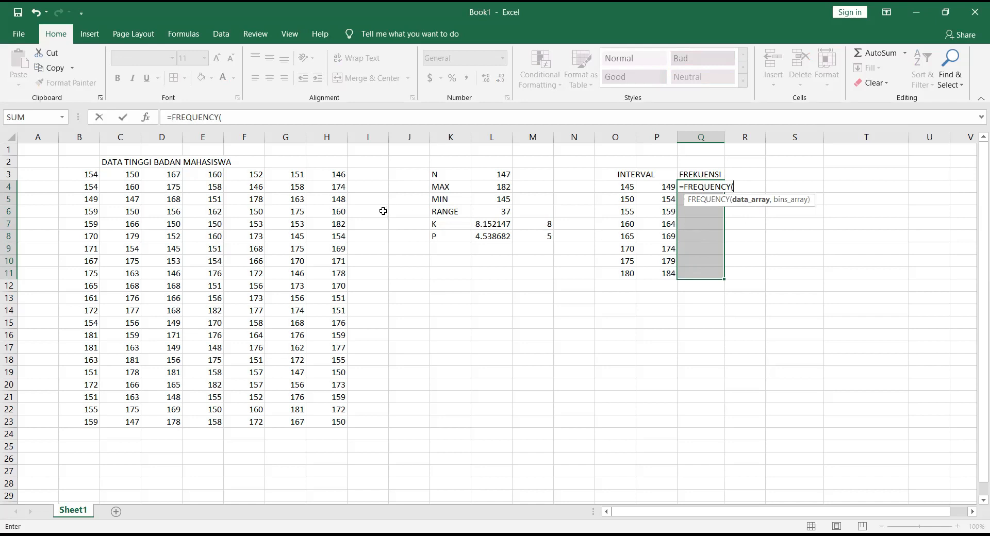
click(86, 176)
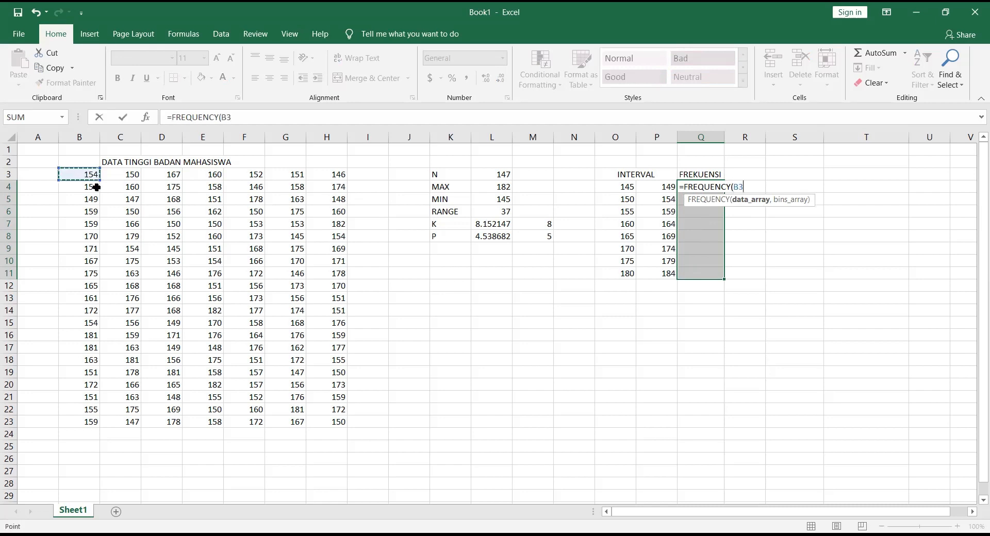
drag(96, 187, 337, 421)
text(,)
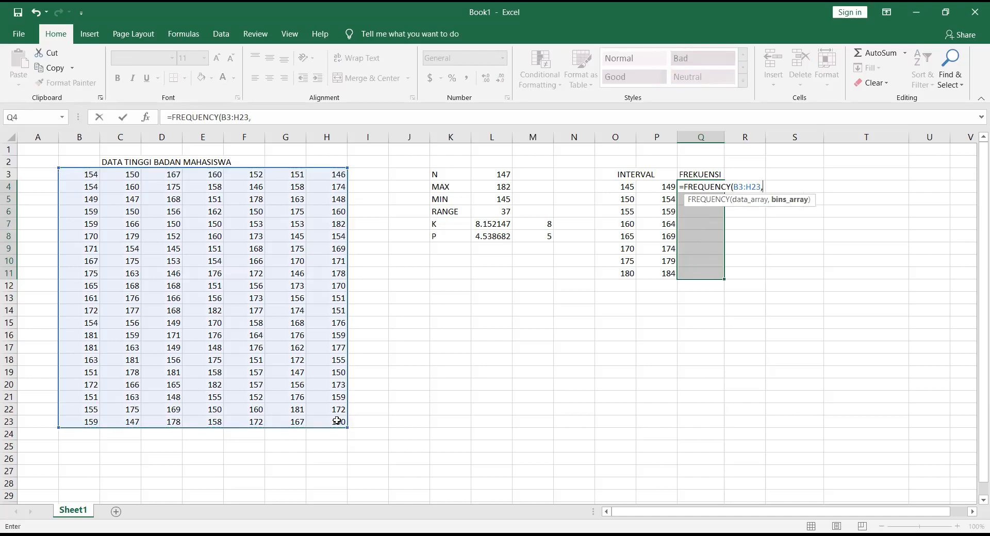
click(668, 188)
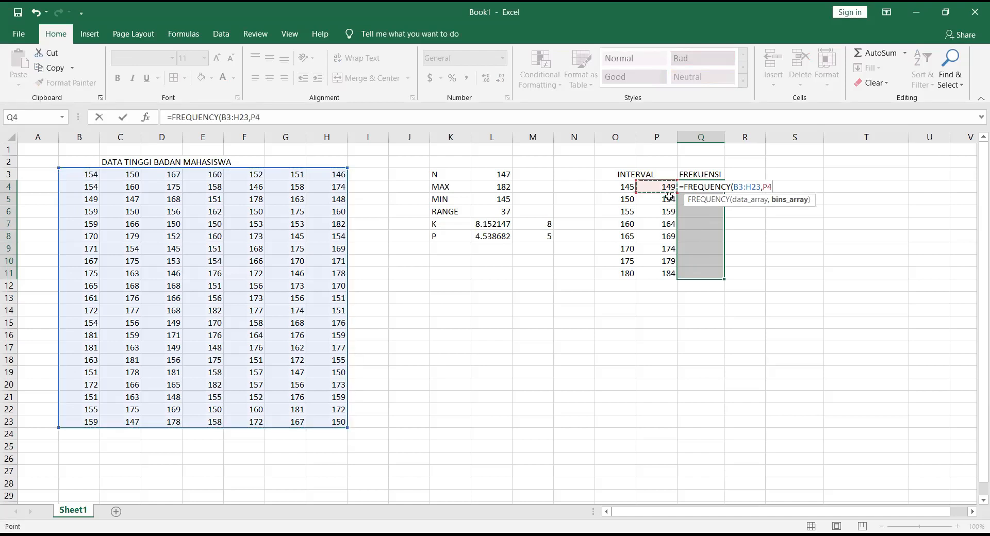
drag(669, 196, 669, 272)
text())
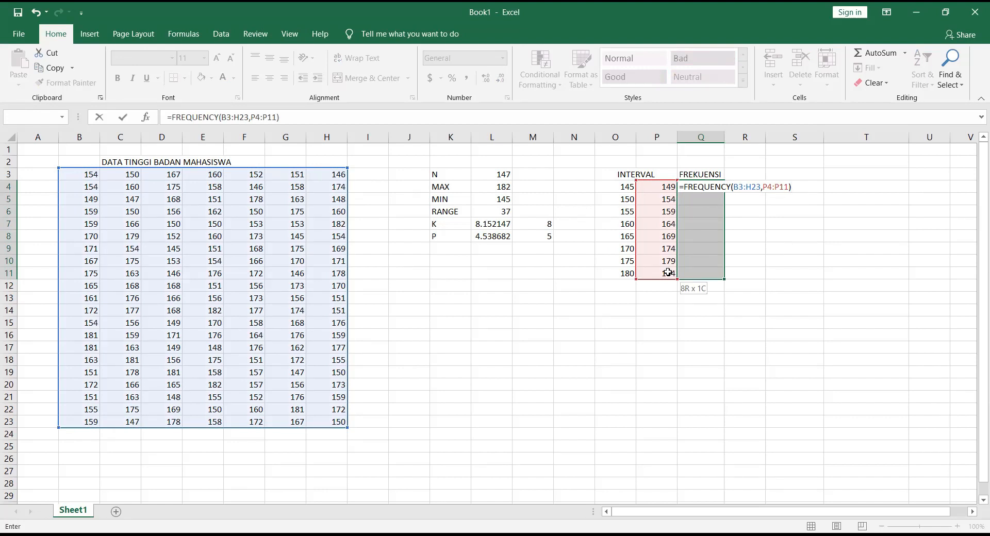
key(ctrl+shift+Return)
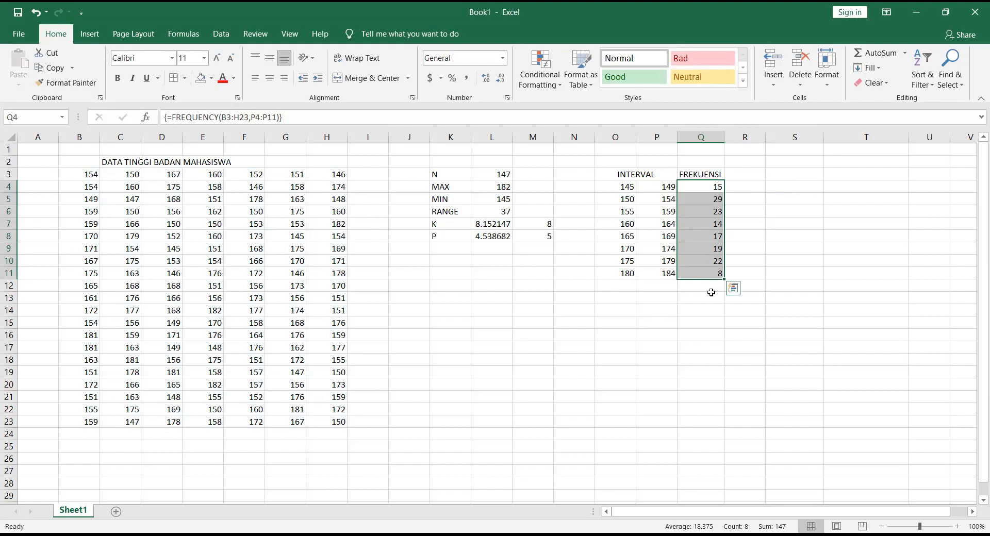
Step: Total the frequencies Q4:Q11 in Q12 with AutoSum and check the resulting formula
click(711, 297)
drag(709, 187, 710, 292)
click(767, 247)
drag(715, 187, 701, 287)
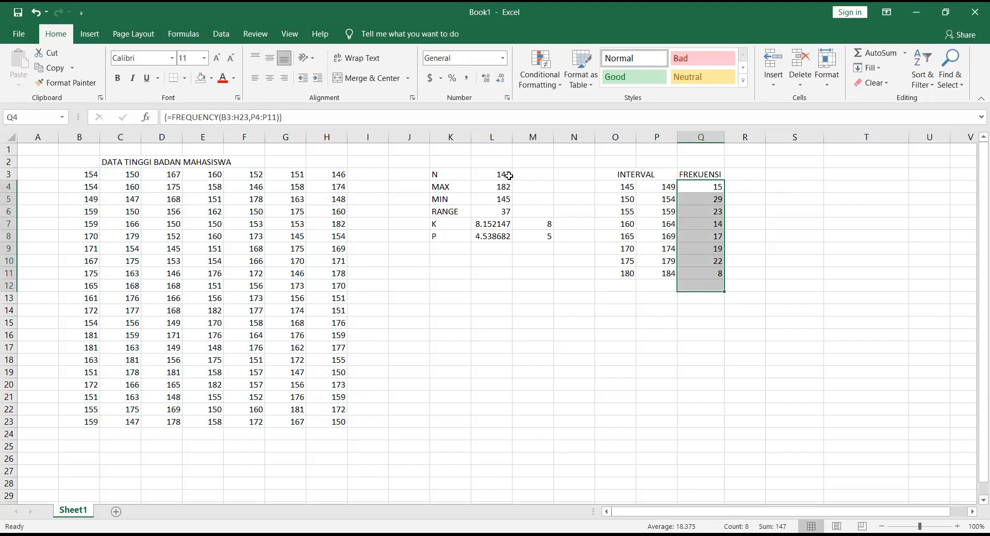
click(875, 53)
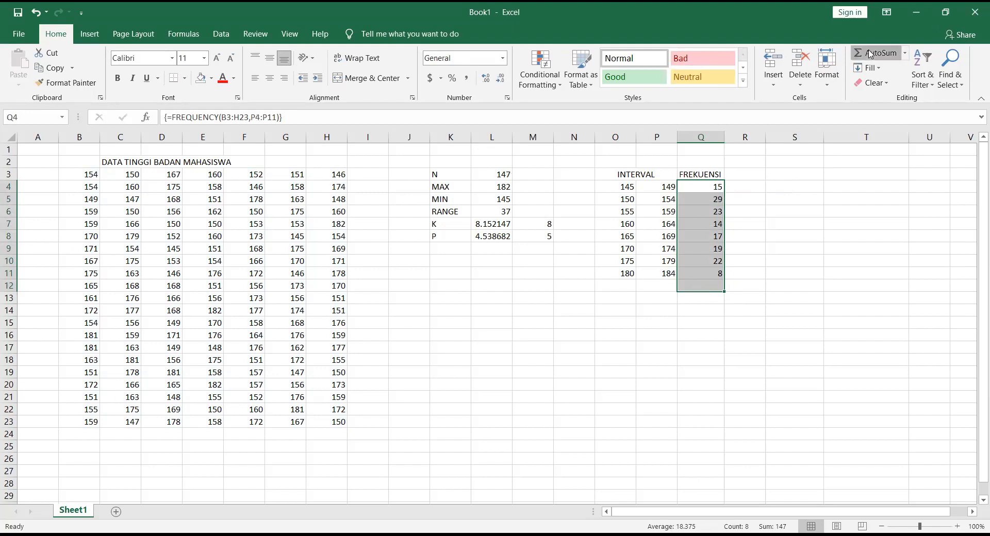
click(704, 305)
click(708, 290)
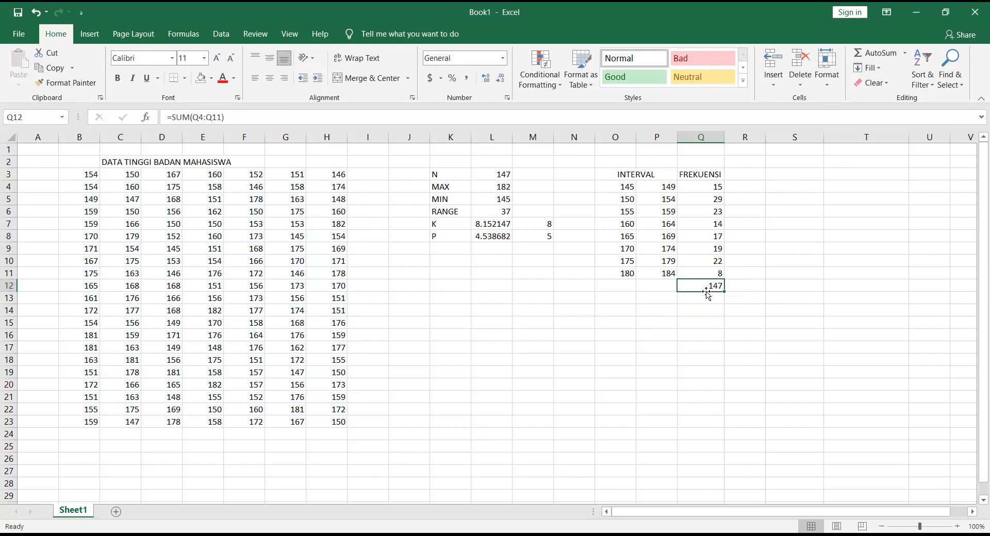
Step: Compare the limits of the first class interval in O4:P4 with the frequencies in Q4 and Q5
click(706, 188)
click(625, 187)
click(656, 190)
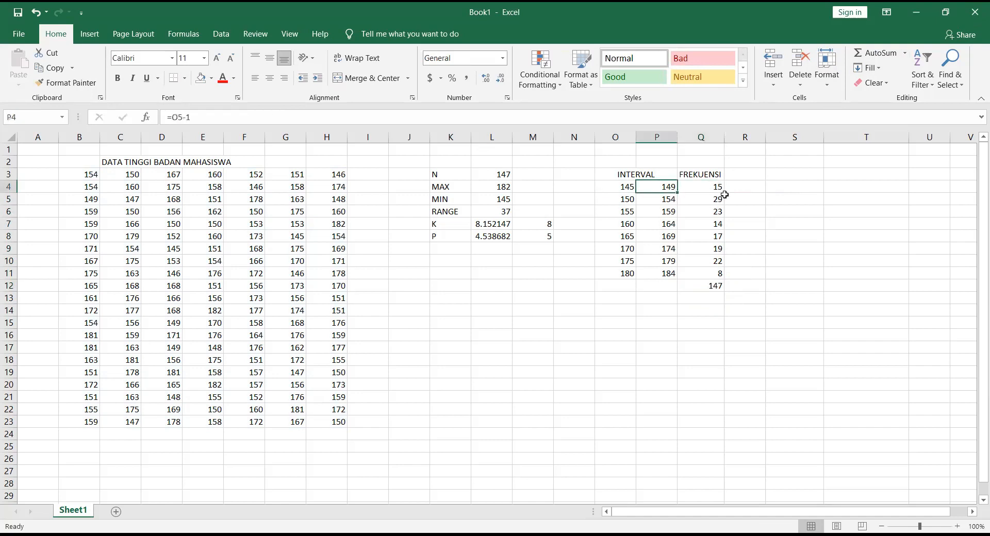
click(718, 188)
click(714, 200)
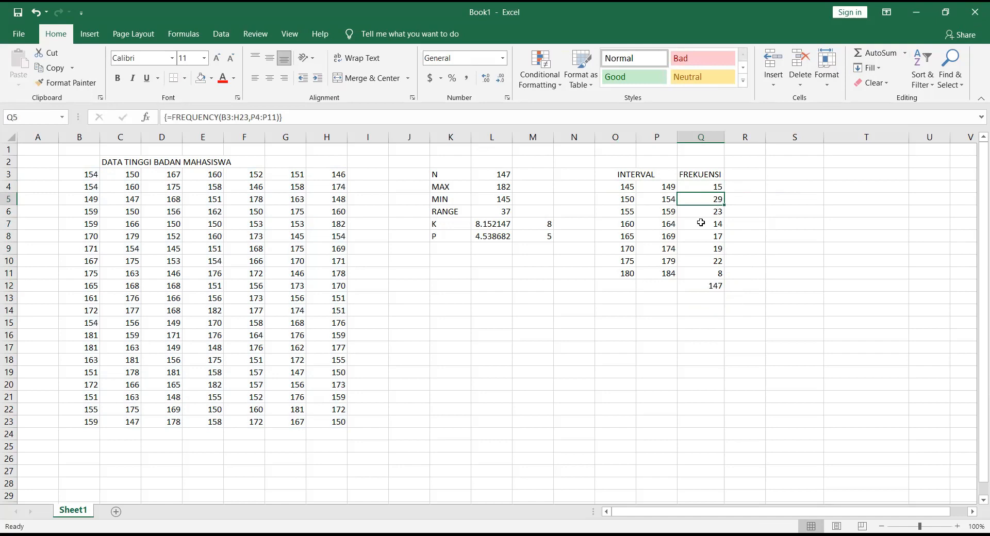
click(709, 186)
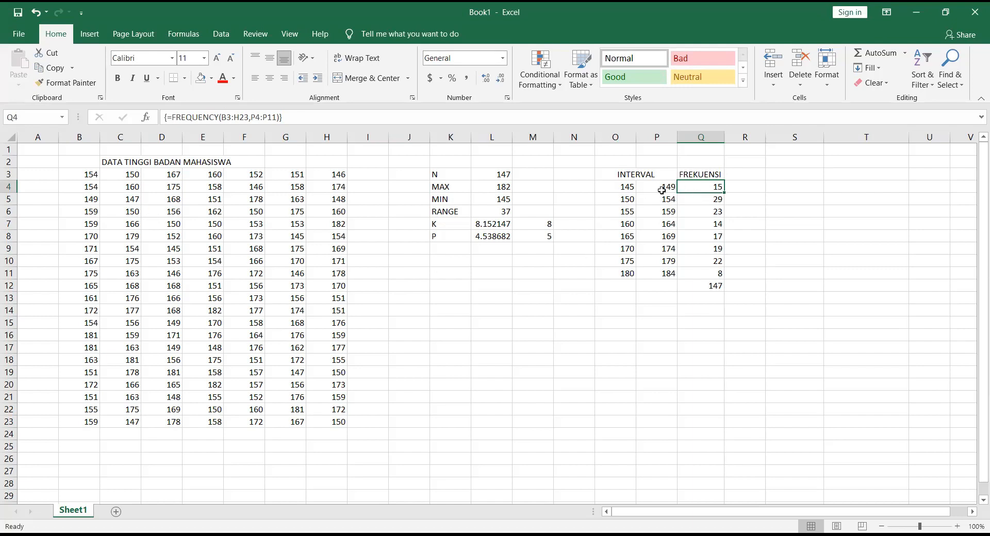
Step: Start a new conditional formatting rule for the height data B3:H23 using the type Format only cells that contain
drag(79, 175, 339, 422)
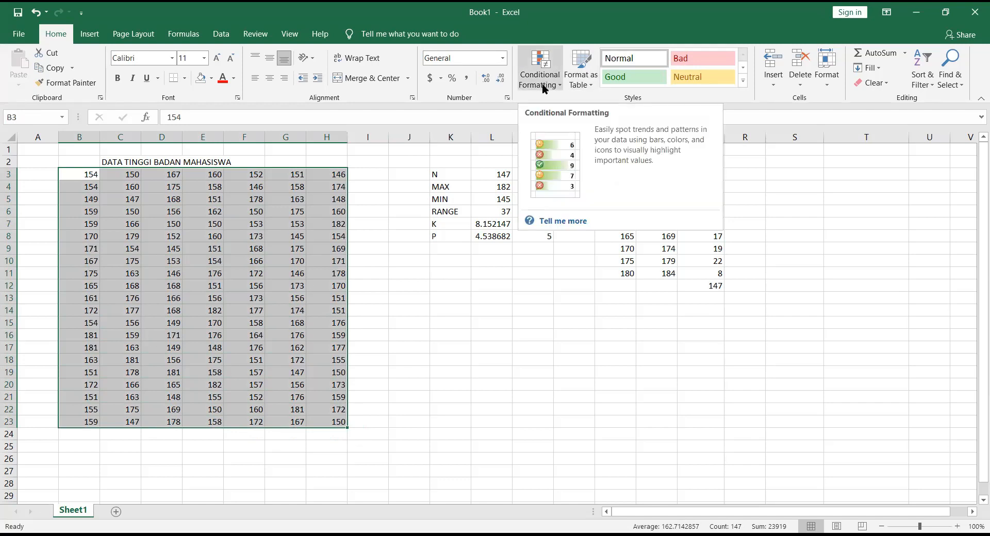
click(543, 88)
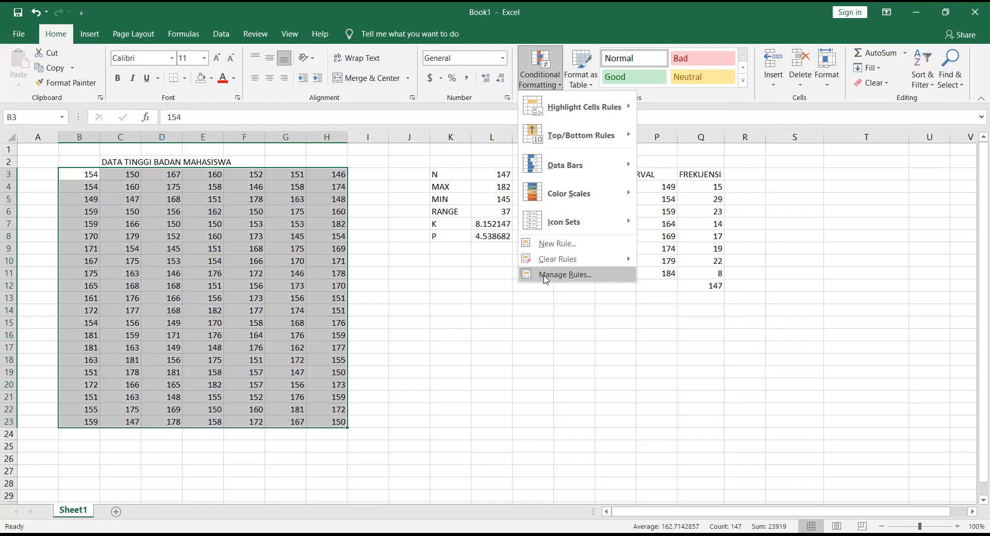
click(546, 279)
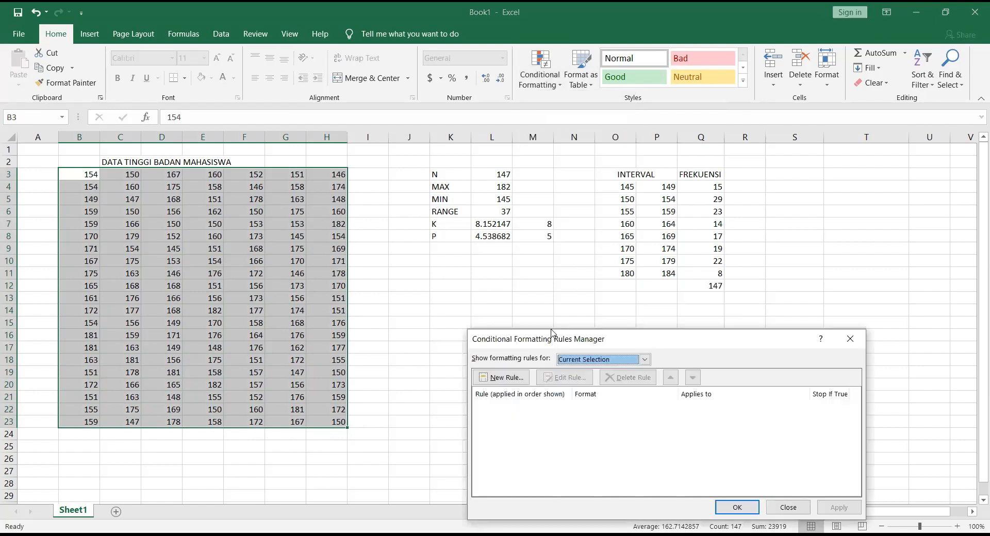
drag(552, 332, 551, 180)
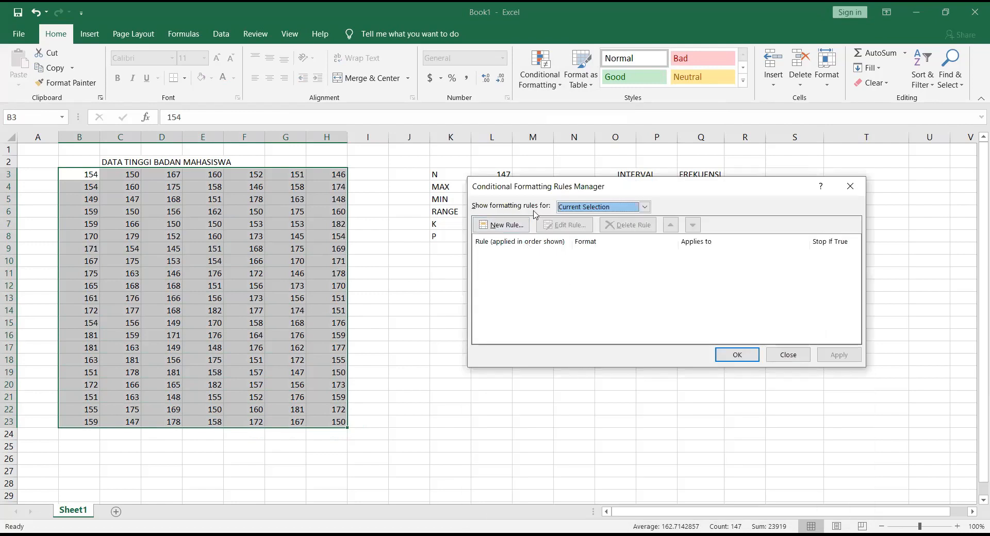
click(499, 228)
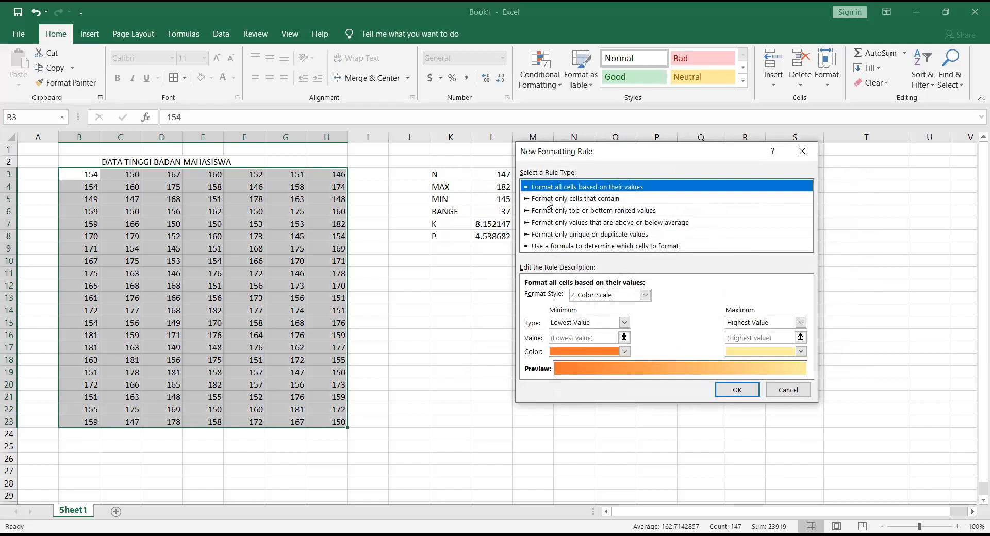
click(548, 200)
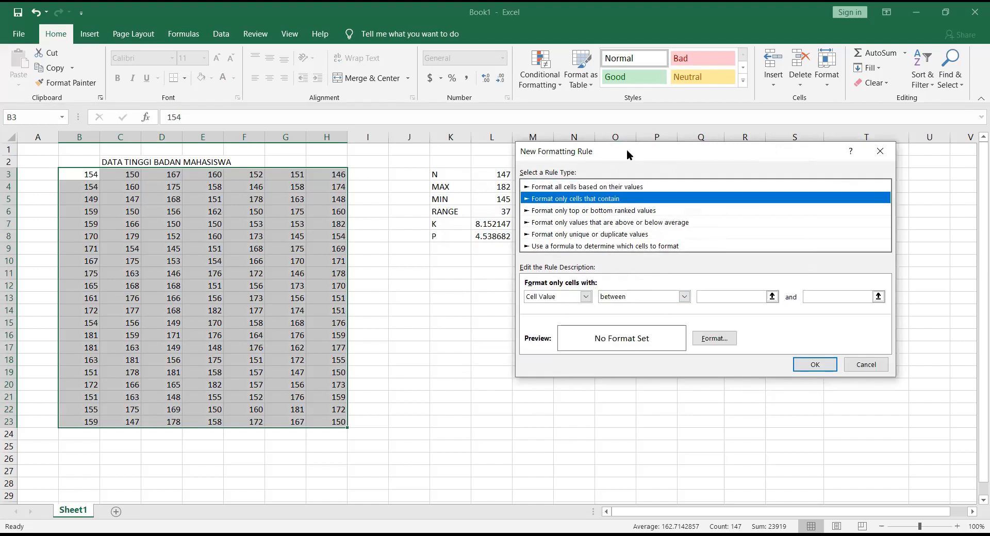
drag(626, 150, 489, 235)
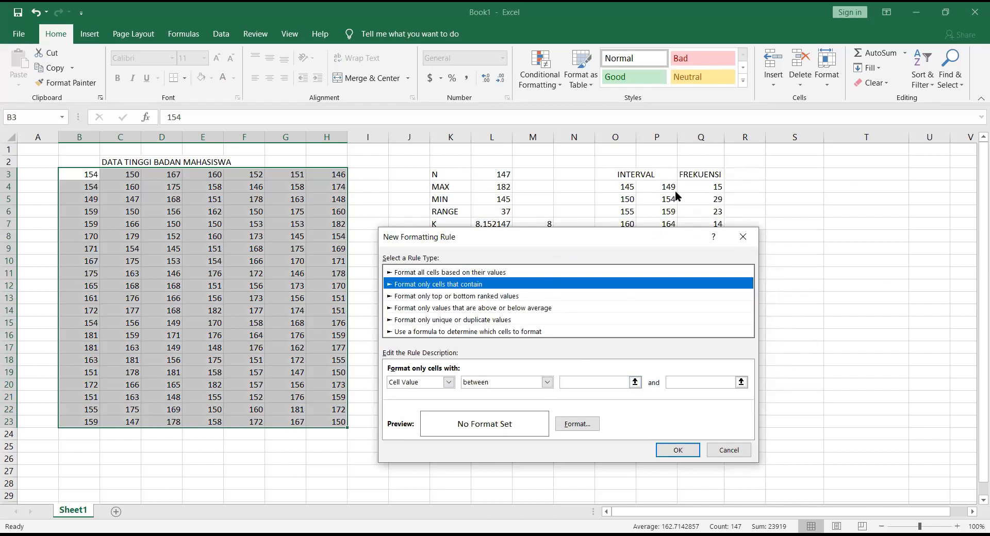
Step: Set the rule to cell values between 145 and 149 with a red fill, and apply it to the data
click(583, 384)
text(145)
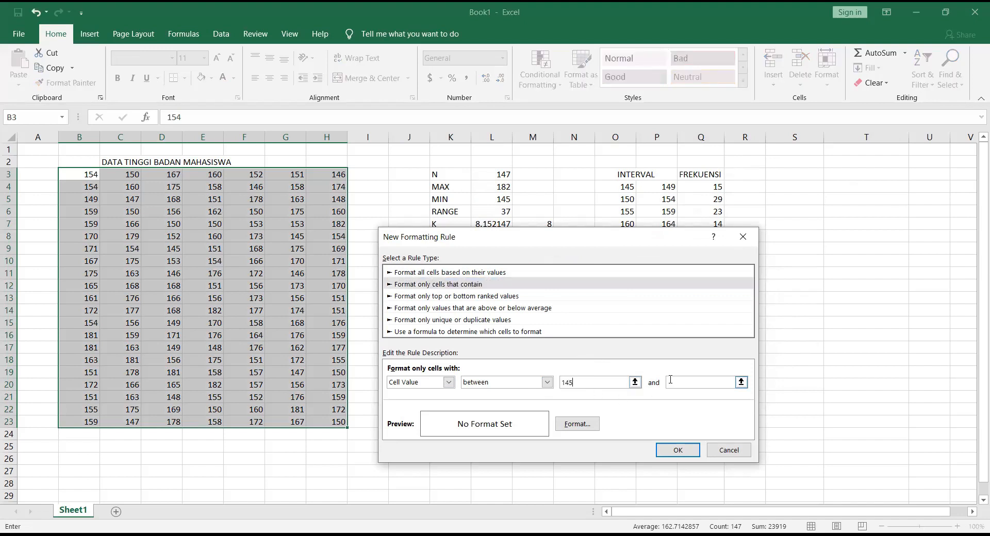
key(Tab)
text(149)
click(583, 428)
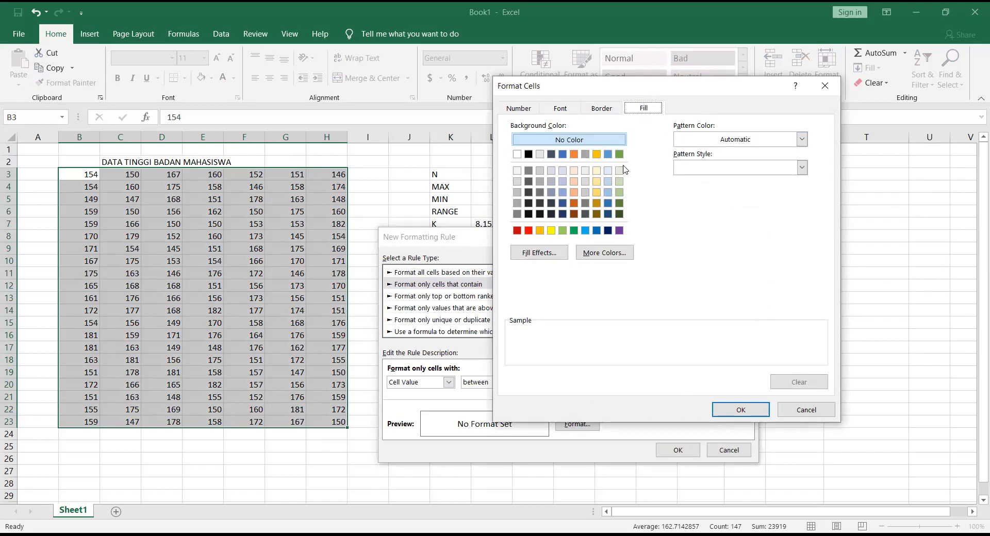
click(529, 231)
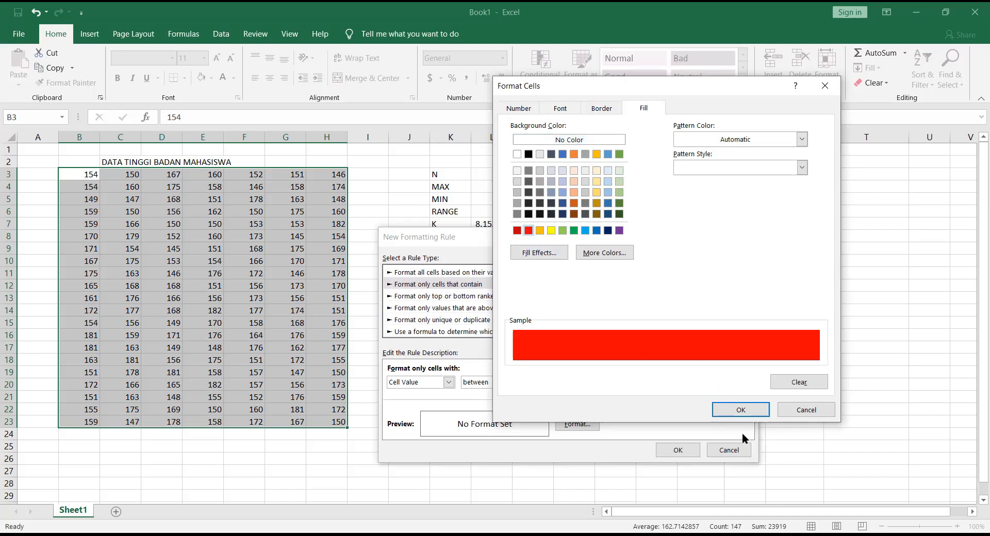
click(742, 411)
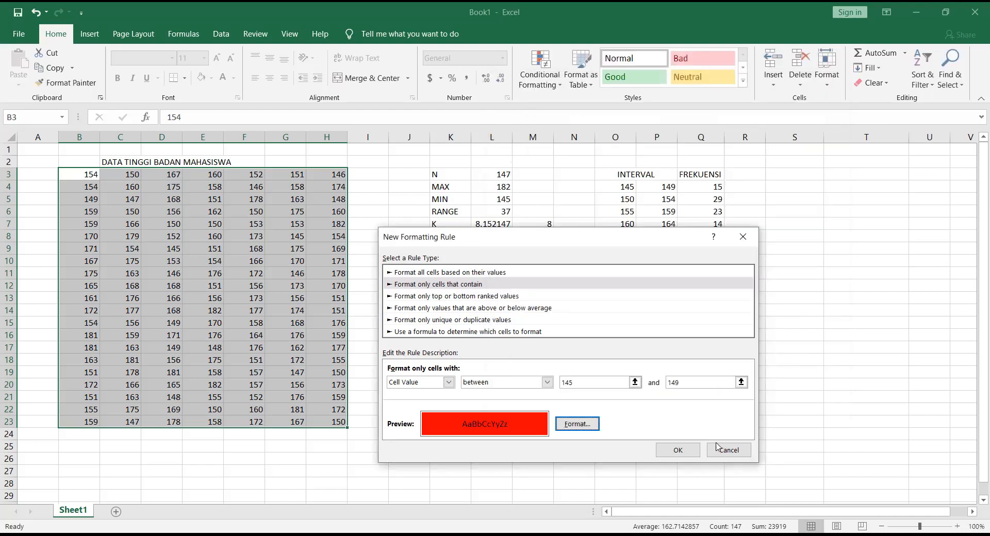
click(678, 451)
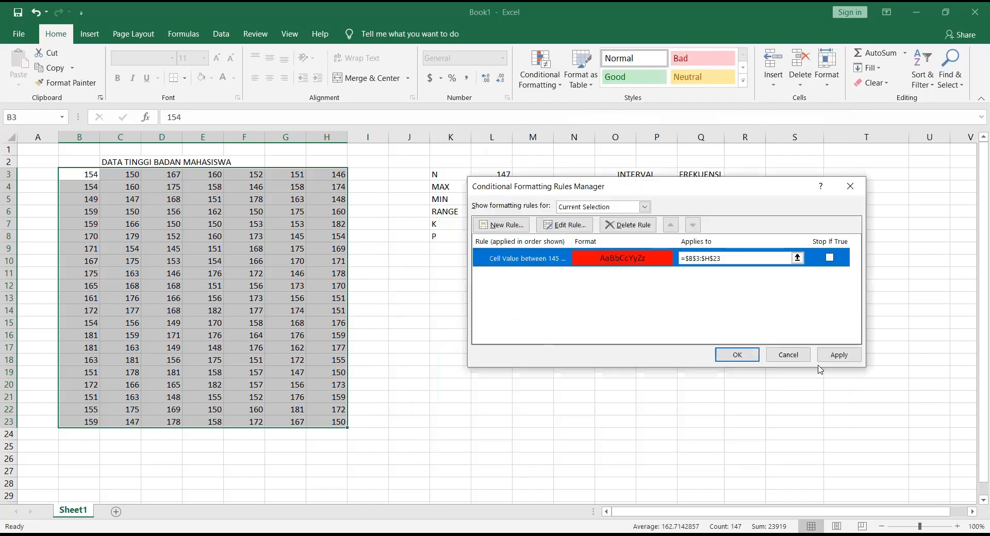
click(838, 356)
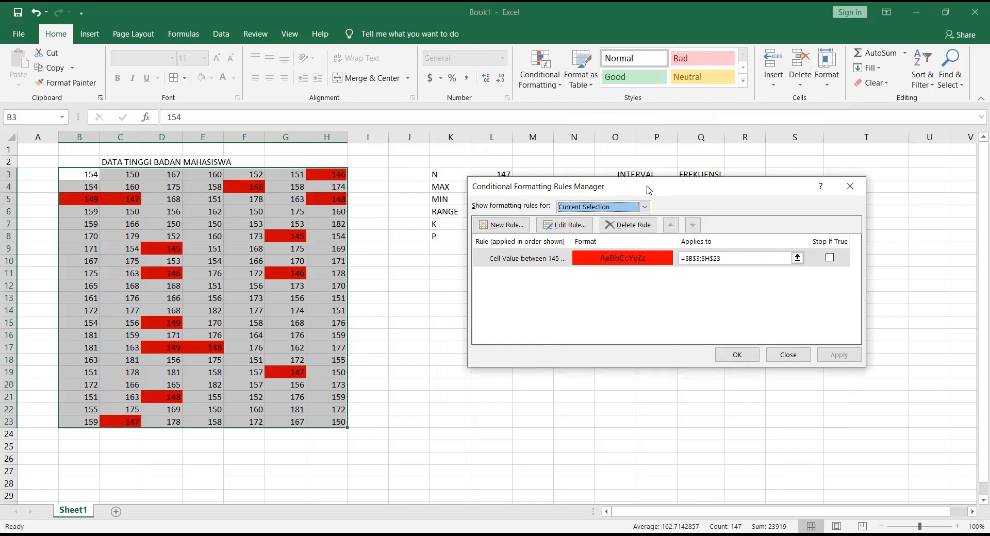
Step: Add a Format only cells that contain rule for the height data, matching cell values between 160 and 164
drag(649, 190, 651, 306)
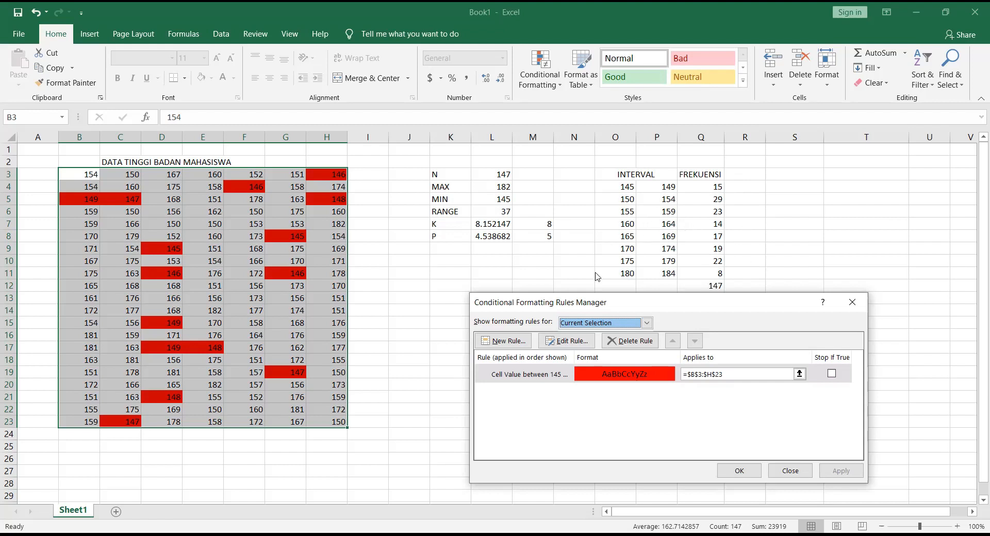
click(503, 339)
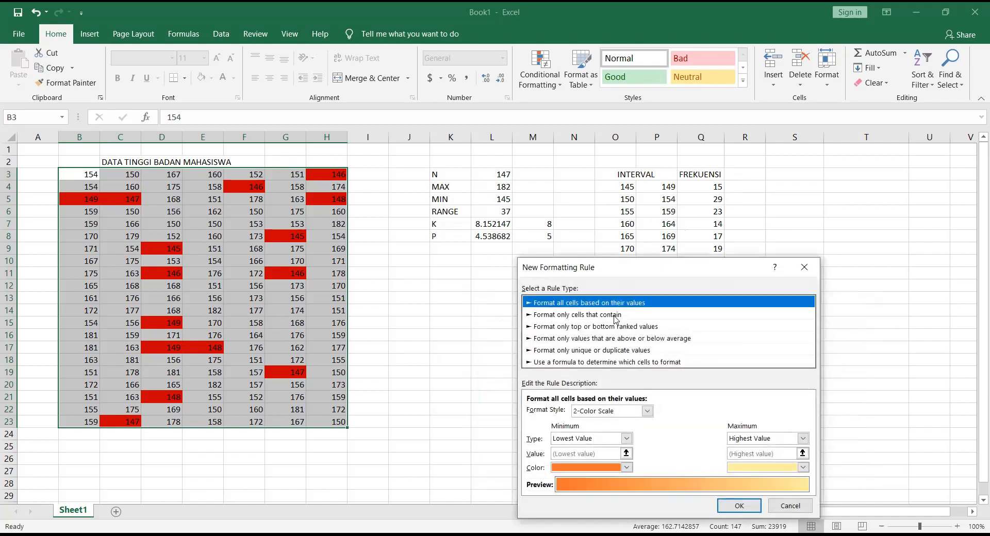
click(615, 316)
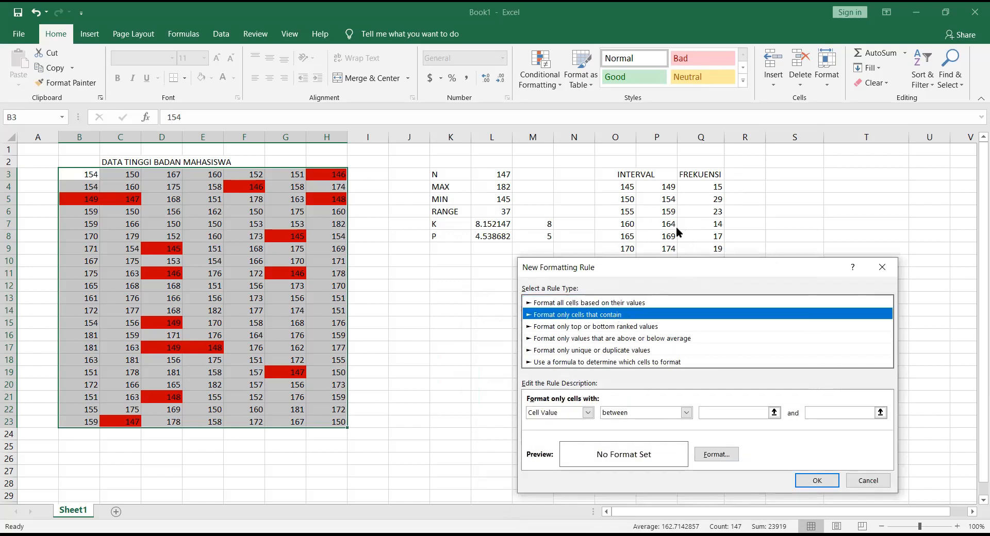
click(709, 413)
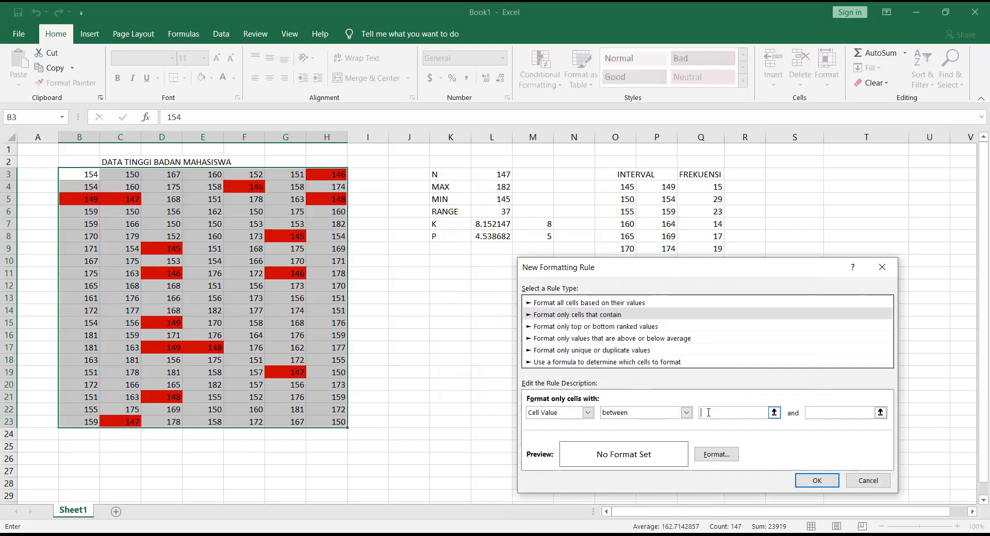
text(160)
click(857, 416)
text(1)
Step: Give the 160 to 164 rule a yellow fill and apply it to the height data
click(719, 457)
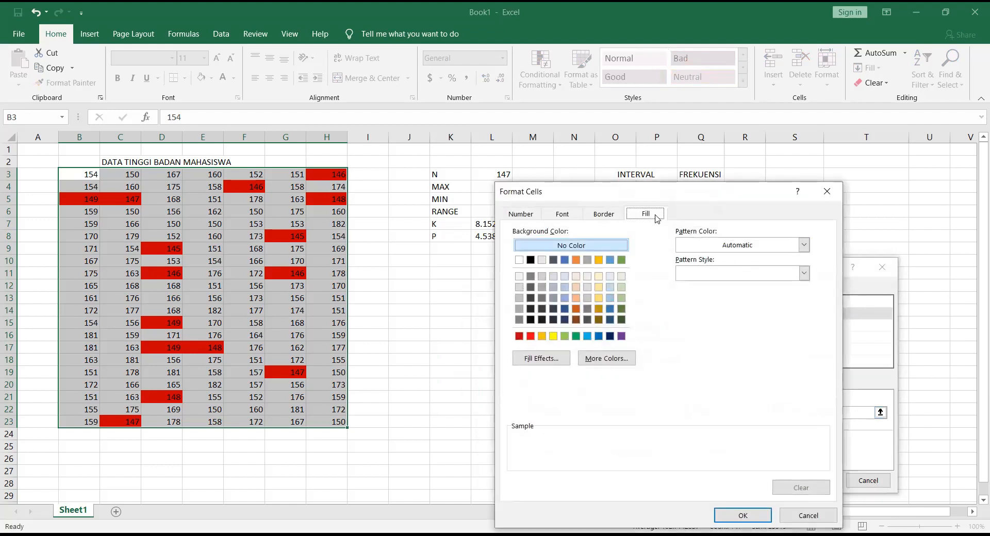
click(554, 337)
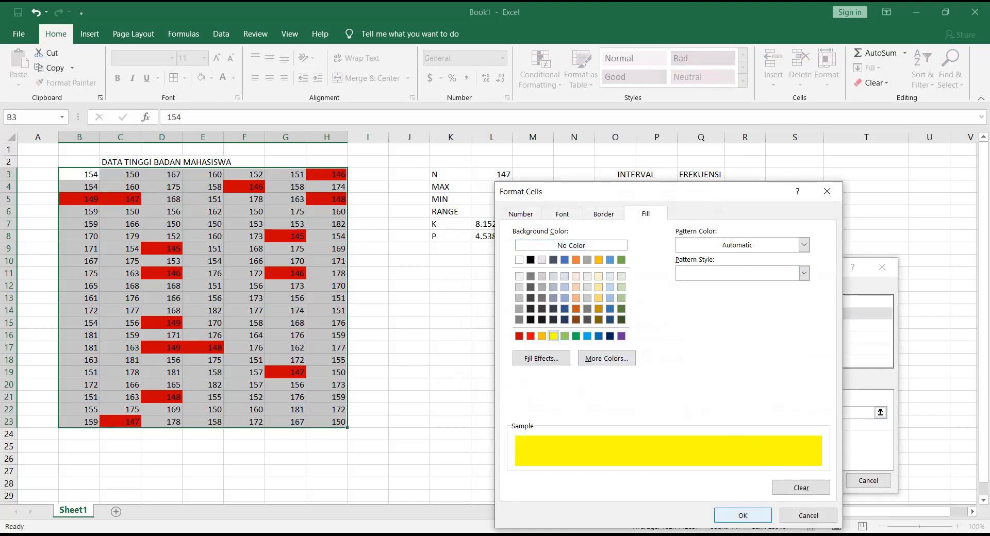
click(743, 515)
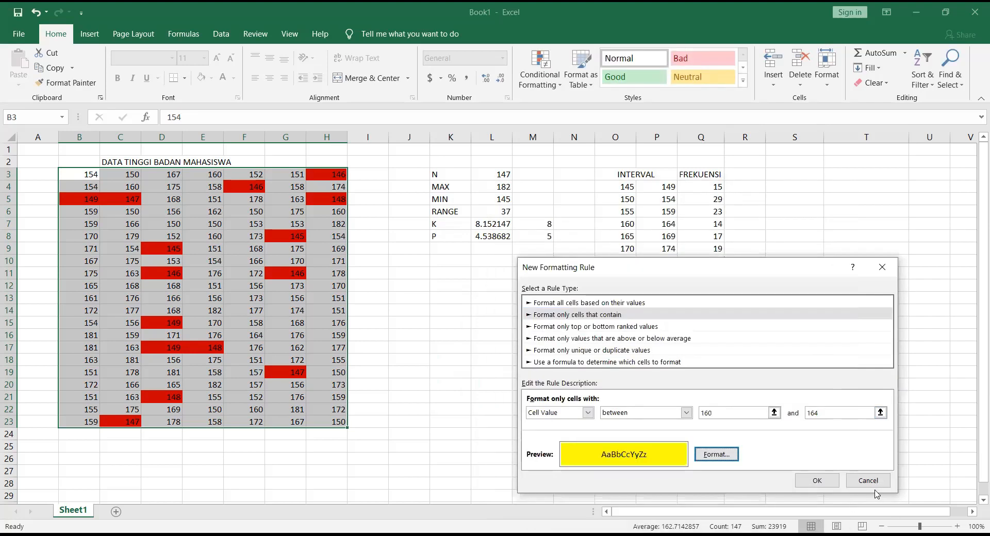
click(835, 481)
click(841, 471)
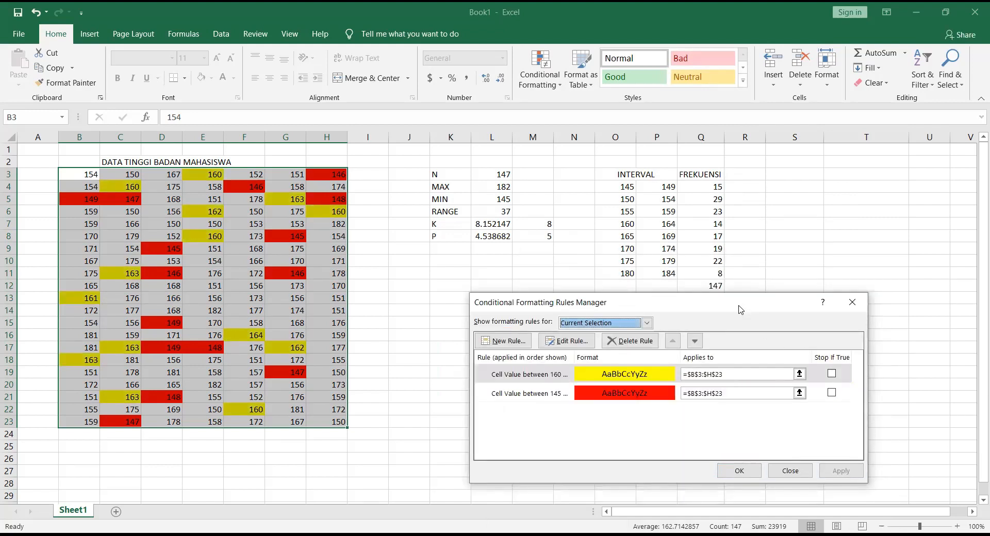
Step: Add another Format only cells that contain rule for cell values between 180 and 184
drag(740, 309, 761, 369)
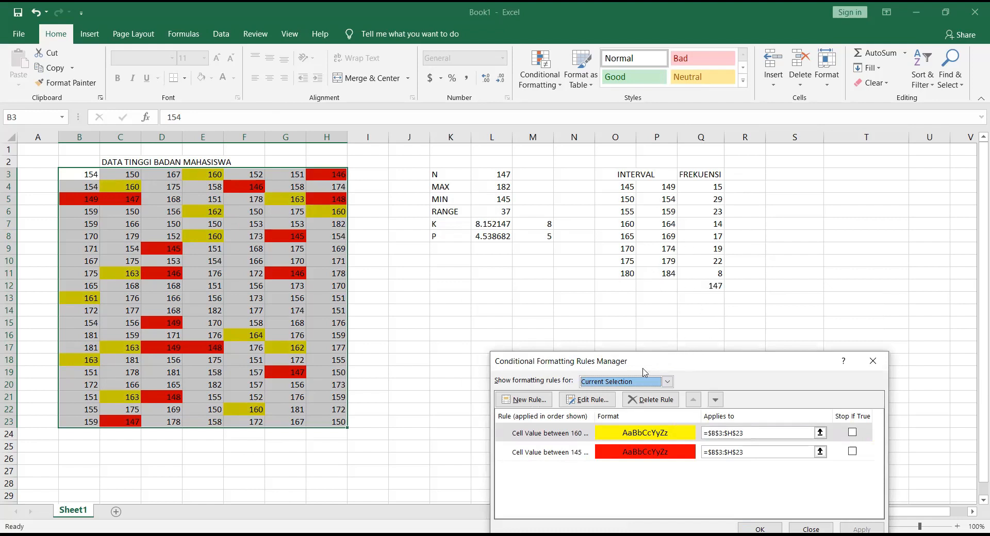
click(531, 402)
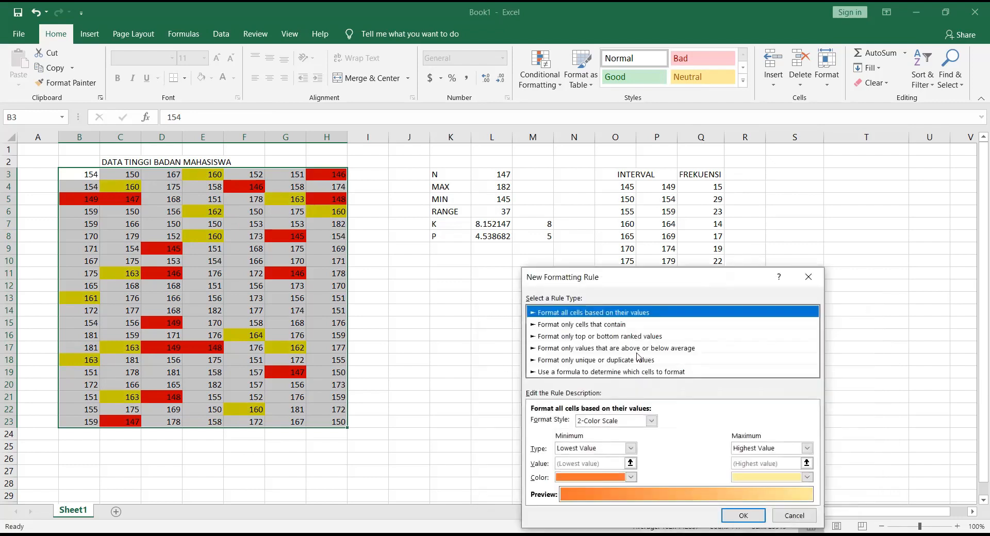
click(582, 325)
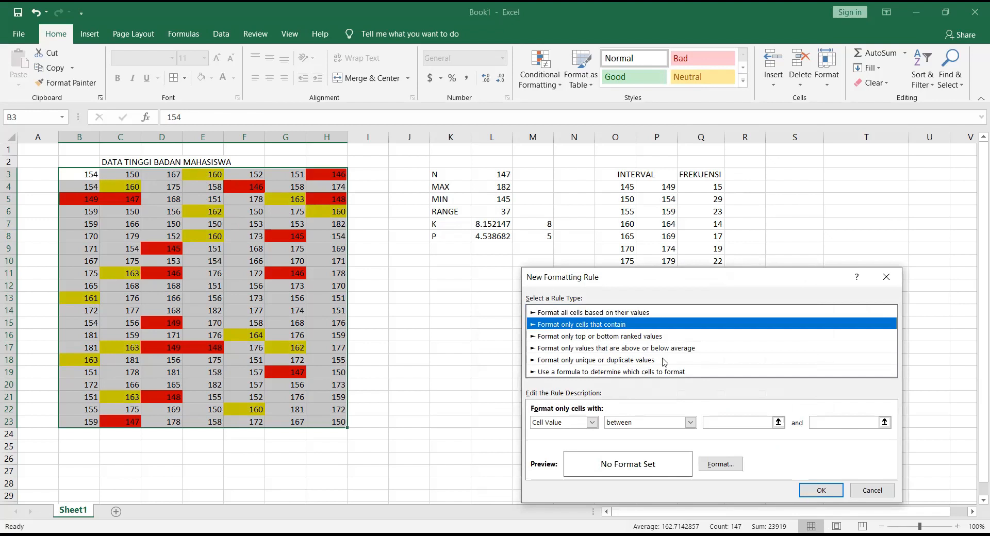
click(737, 421)
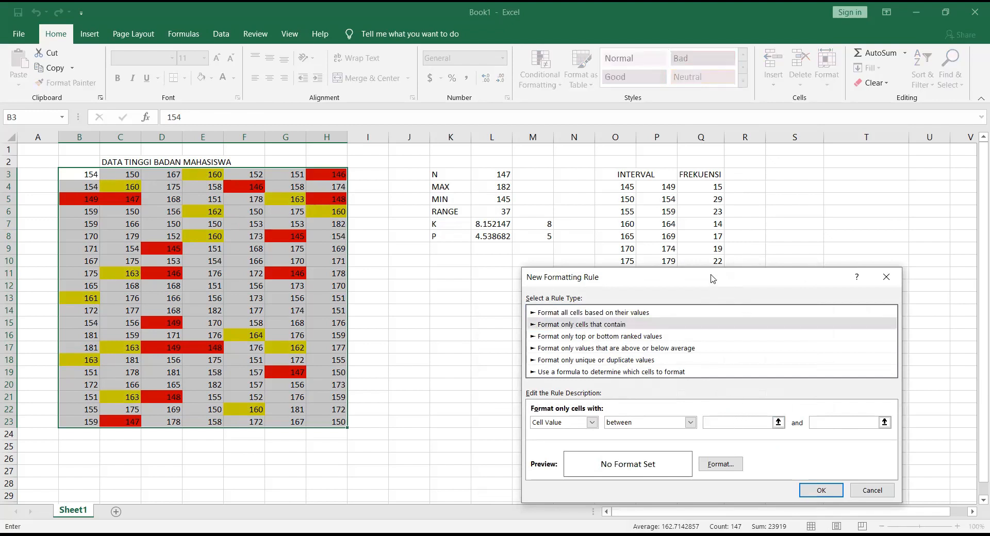
drag(712, 278, 675, 314)
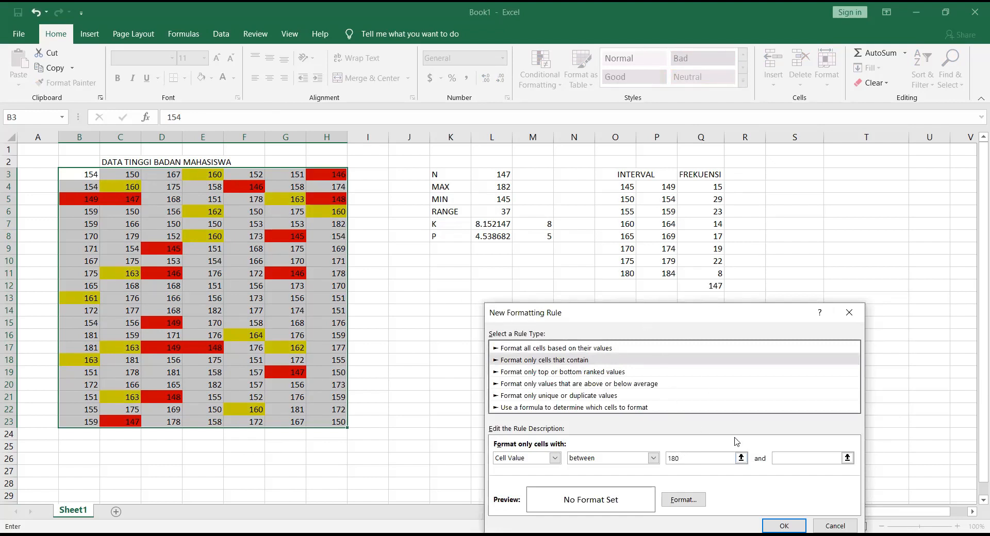
click(788, 458)
text(184)
Step: Give the 180 to 184 rule a blue fill, apply it to the height data and close the rules manager
click(684, 504)
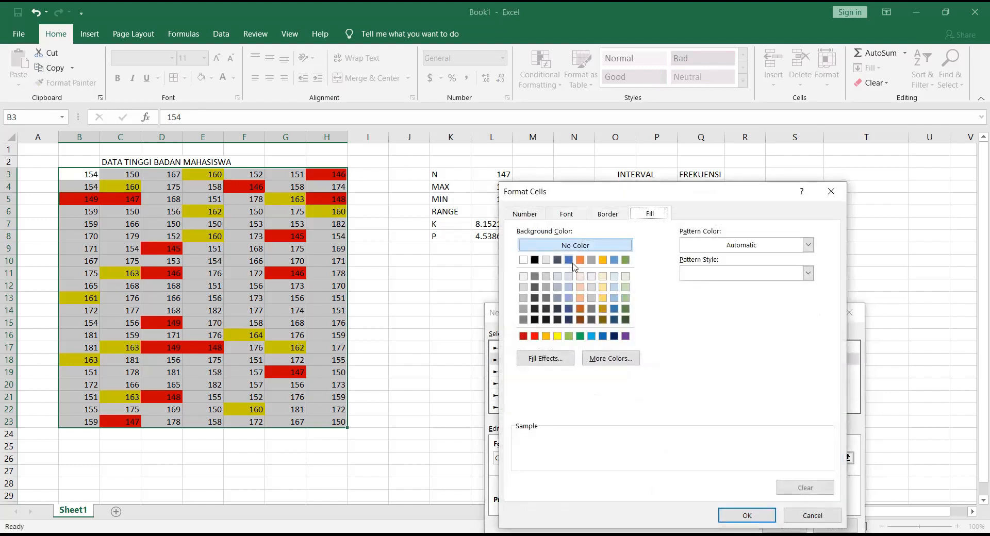
click(570, 261)
click(769, 514)
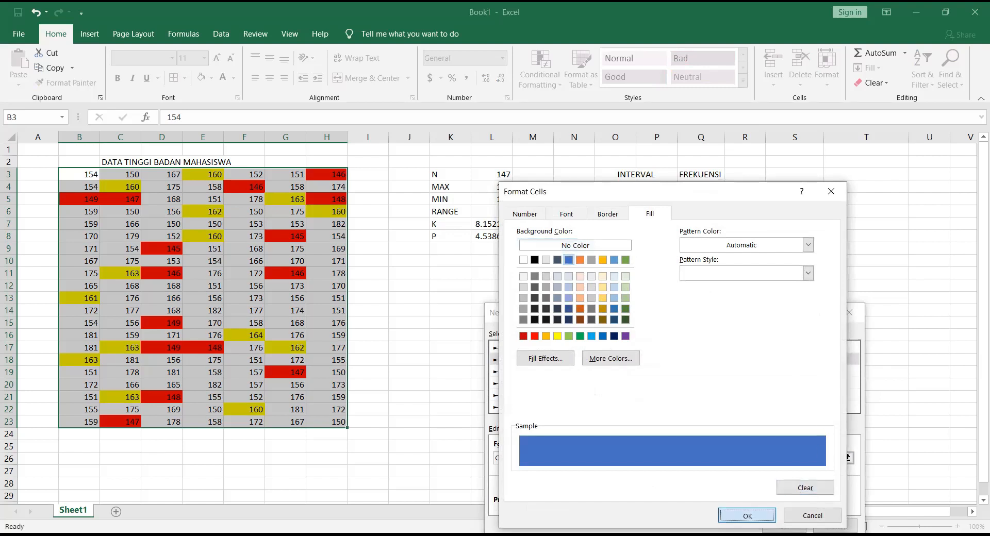
click(785, 526)
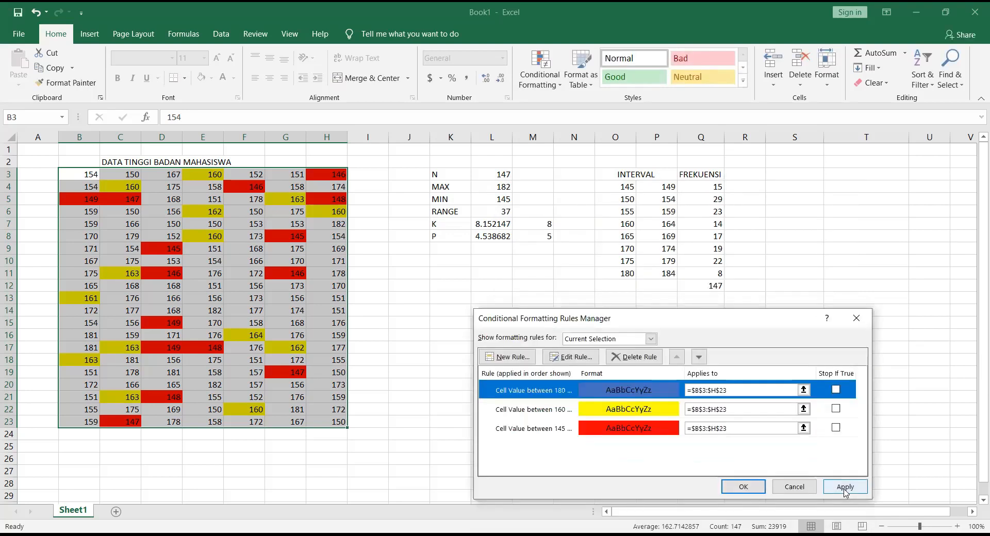
click(845, 487)
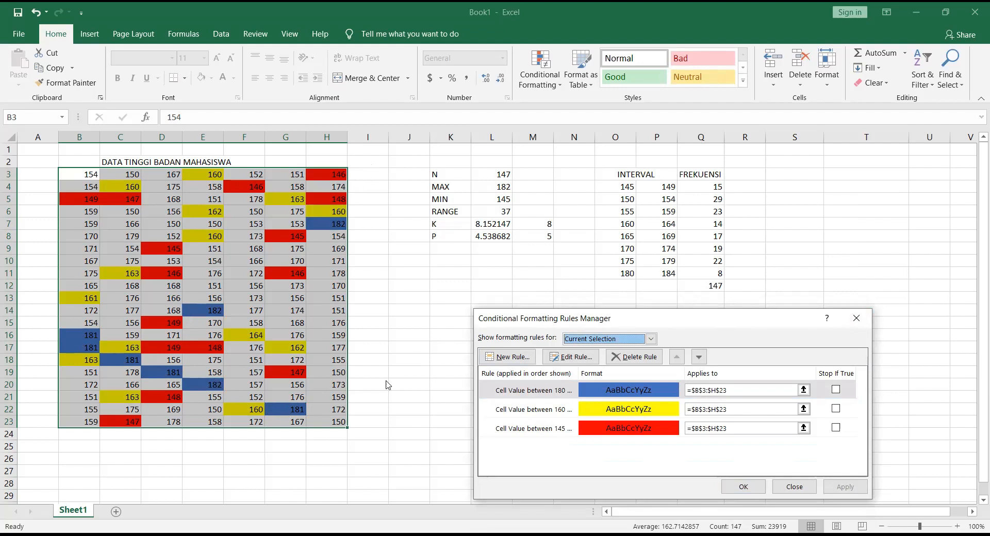
click(856, 318)
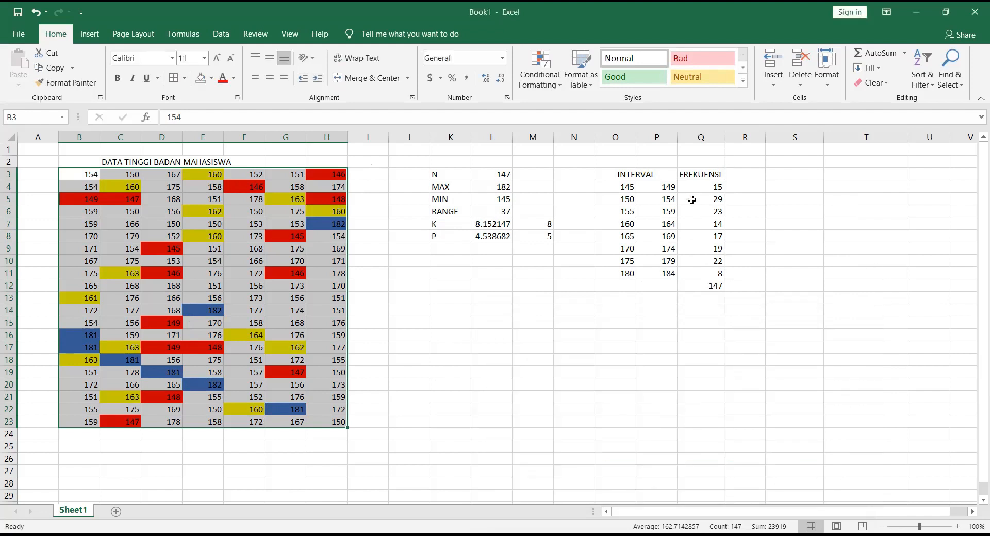
Step: Enter the heading NILAI TENGAH (Xi) in R3 and widen column R to fit it
click(748, 175)
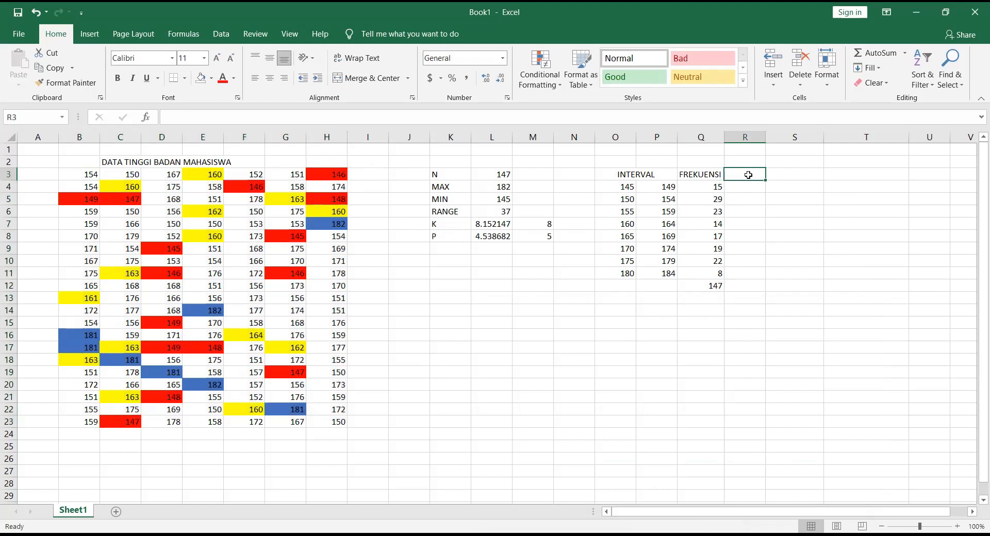
text(NI)
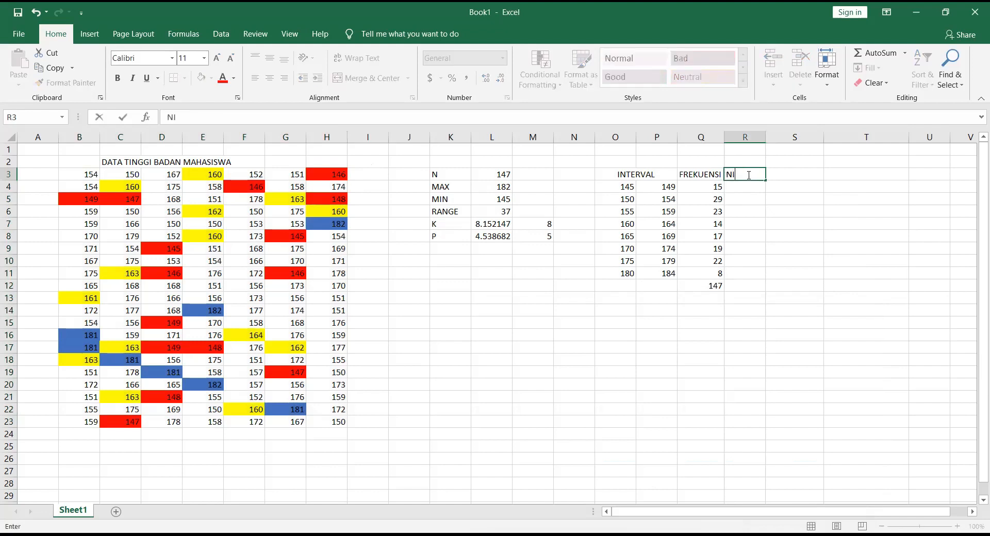
text(LAI TENGAI (Xi)
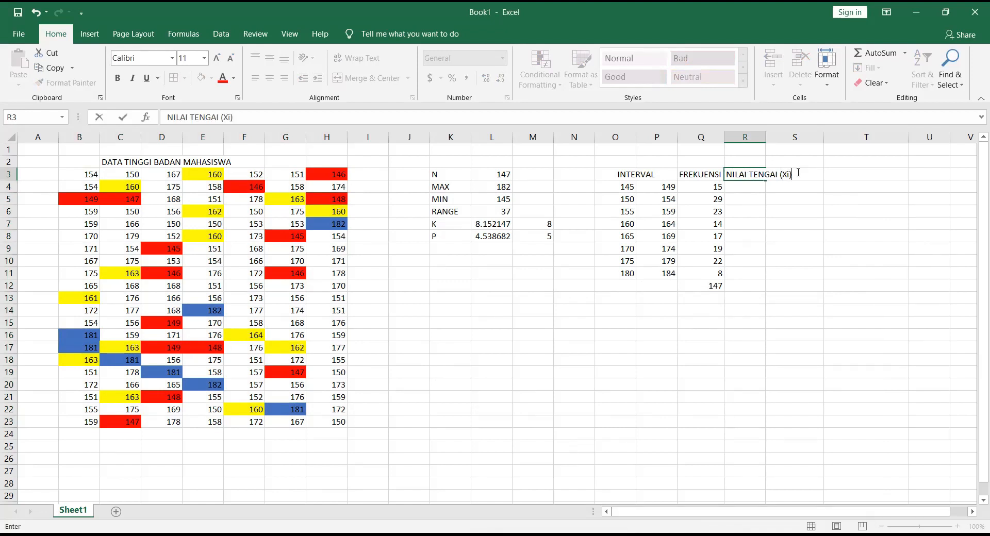
click(776, 174)
key(BackSpace)
text(H)
click(765, 135)
drag(765, 134, 799, 135)
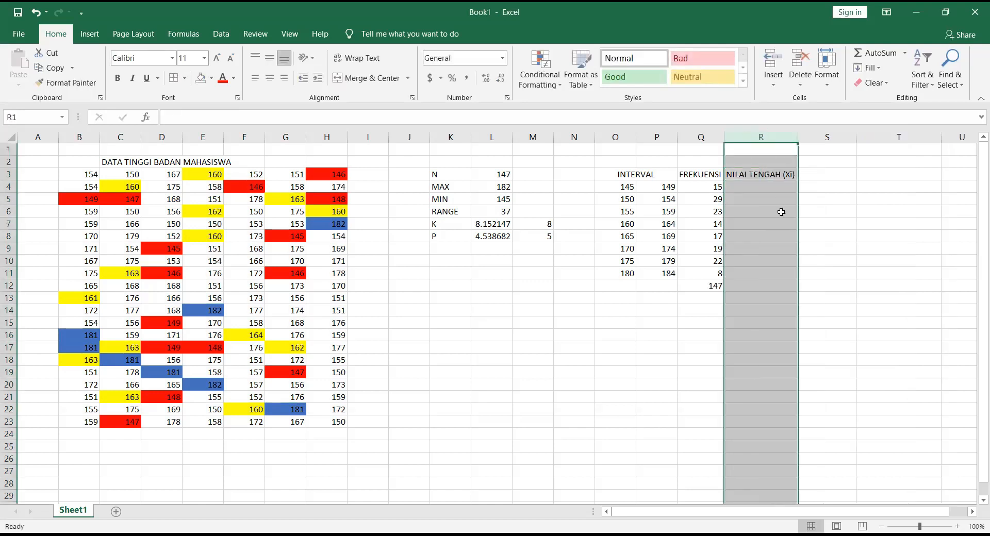
Step: Calculate the midpoint of the first class interval in R4 with the formula =(O4+P4)/2
click(783, 213)
drag(762, 196, 762, 191)
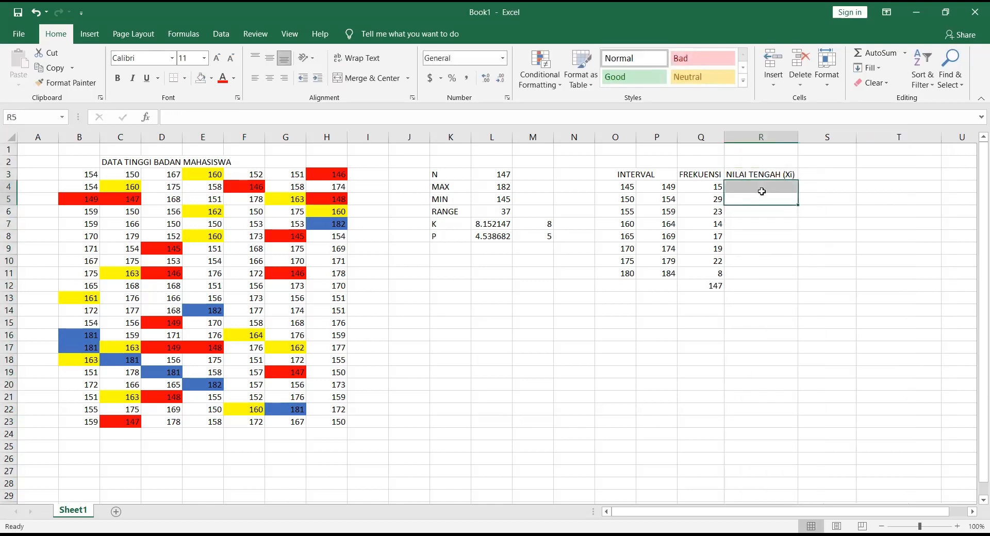
click(761, 192)
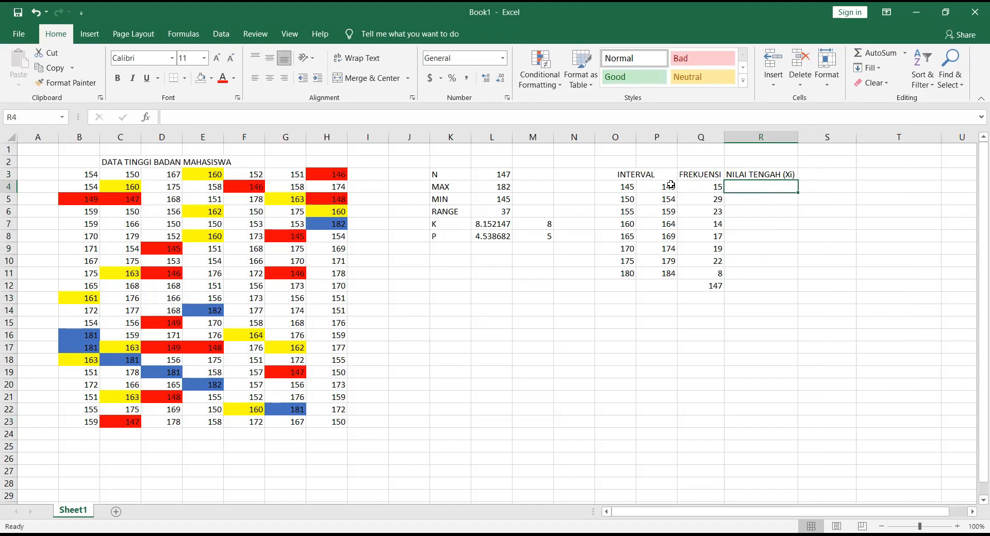
text(=()
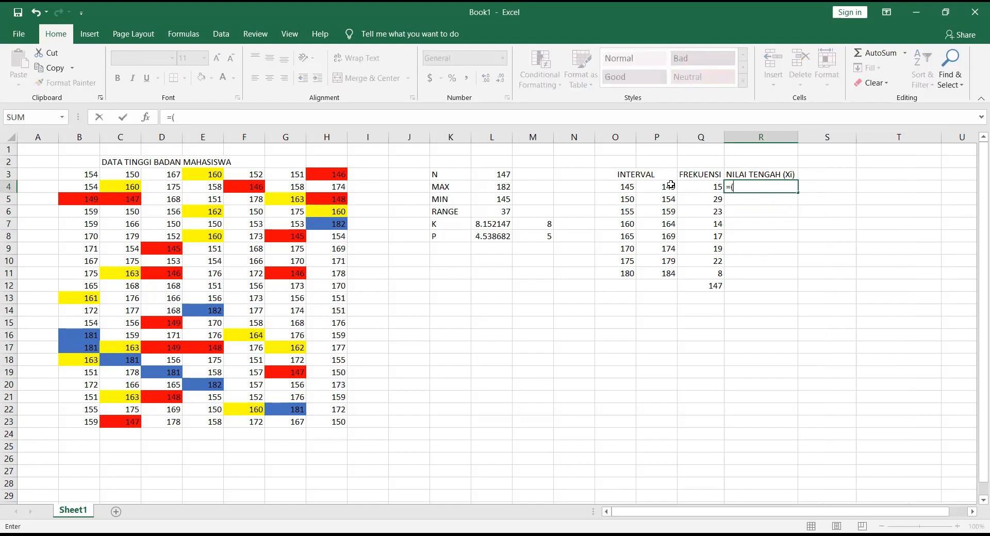
click(619, 187)
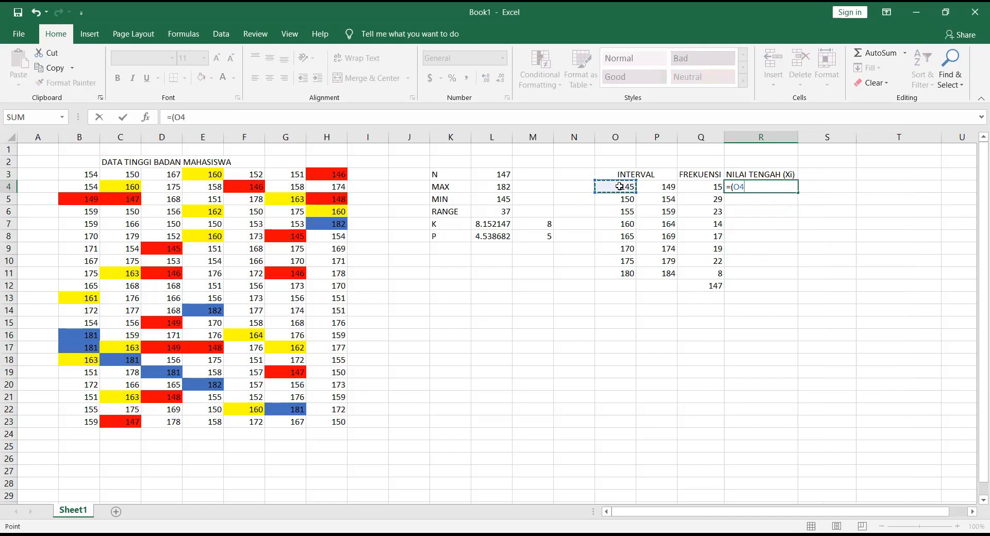
text(+)
click(651, 189)
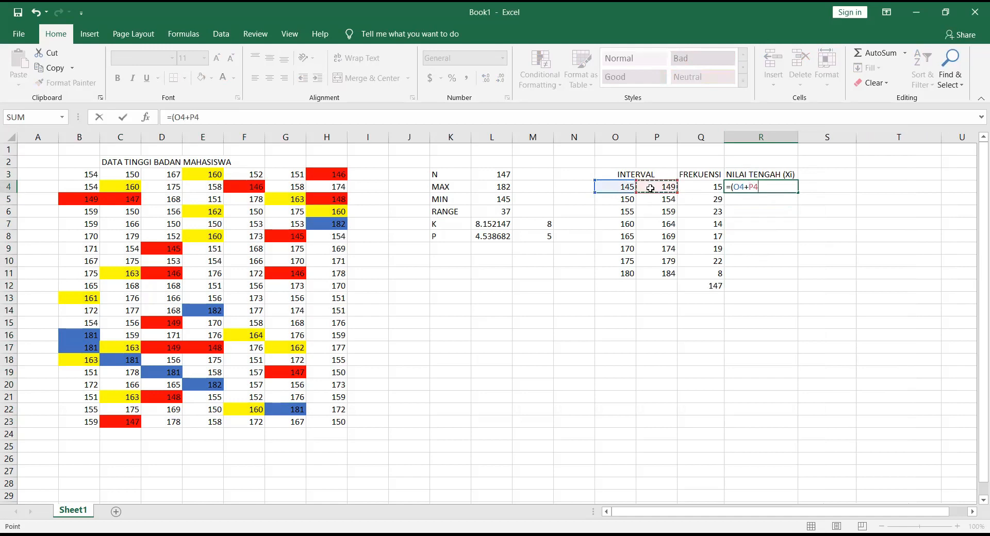
text()/2)
key(Return)
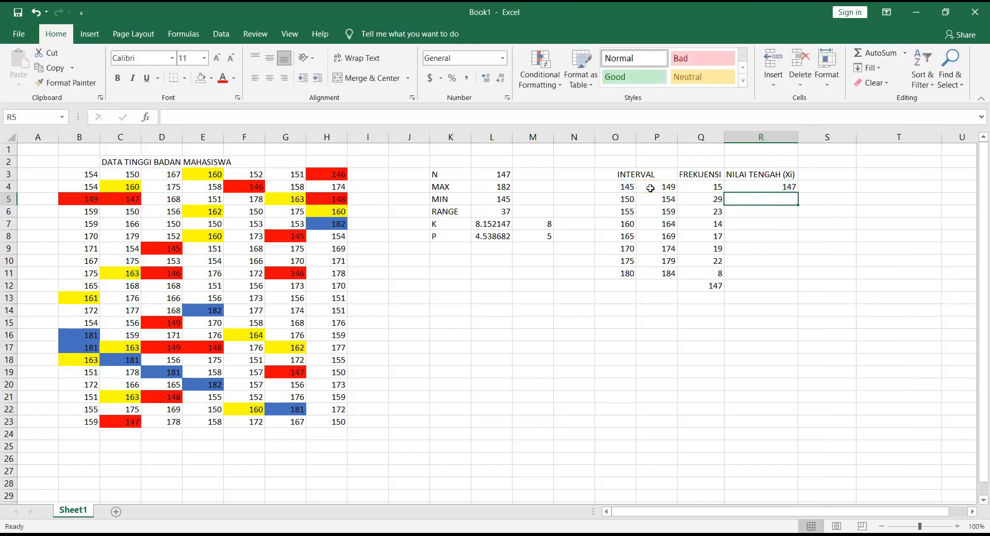
Step: Copy the midpoint formula from R4 down through R11 for the remaining class intervals
click(792, 185)
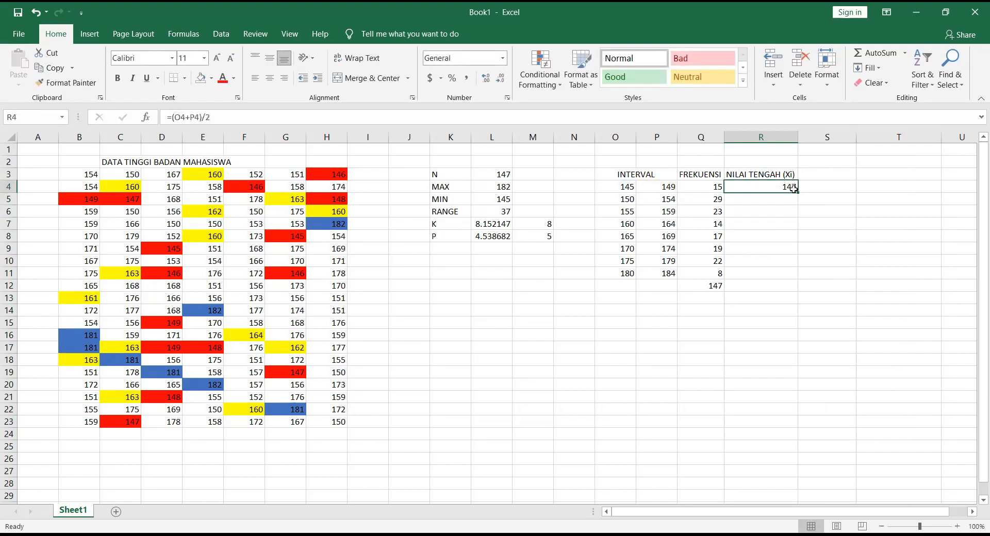
drag(796, 192, 794, 284)
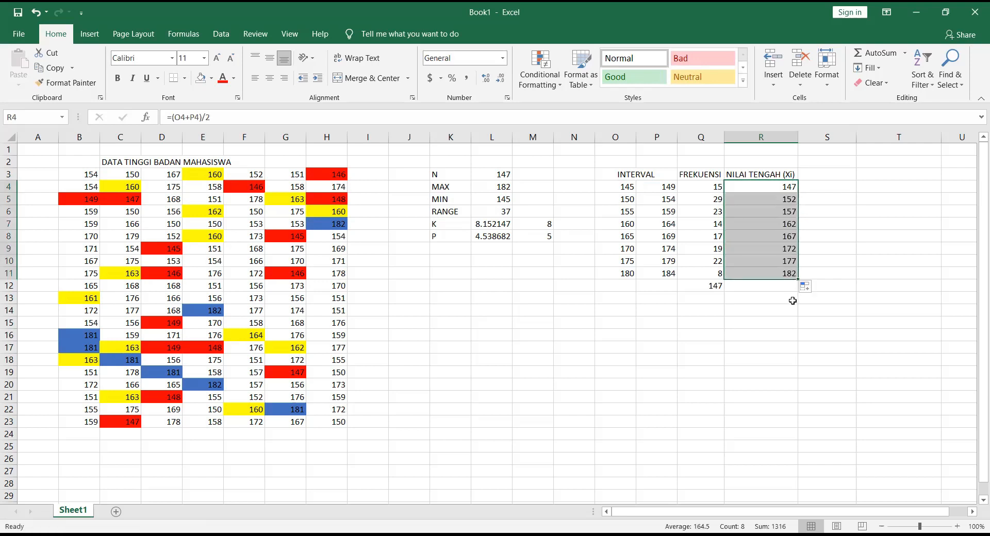
click(782, 299)
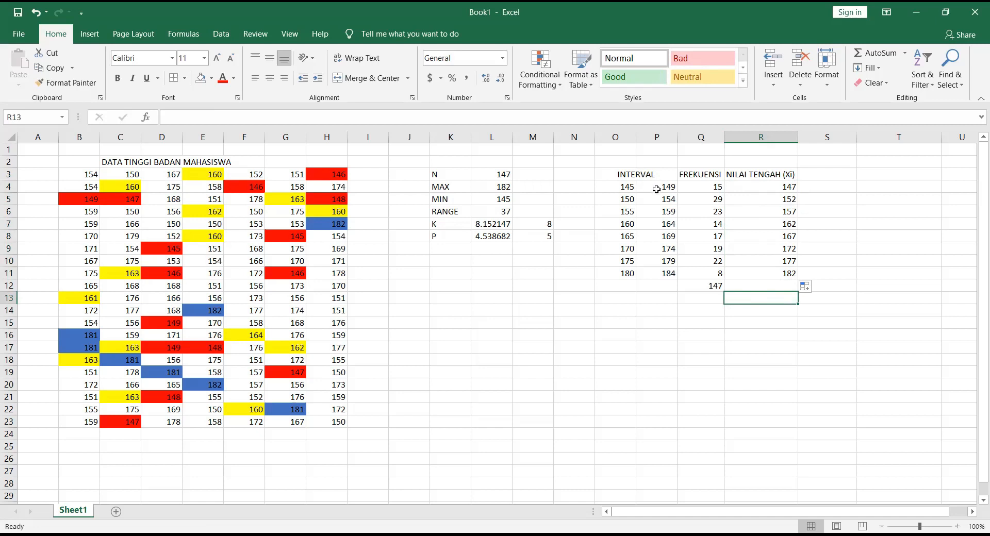
Step: Enter the heading FREKUENSI RELATIF in S3 and widen column S to fit it
click(818, 177)
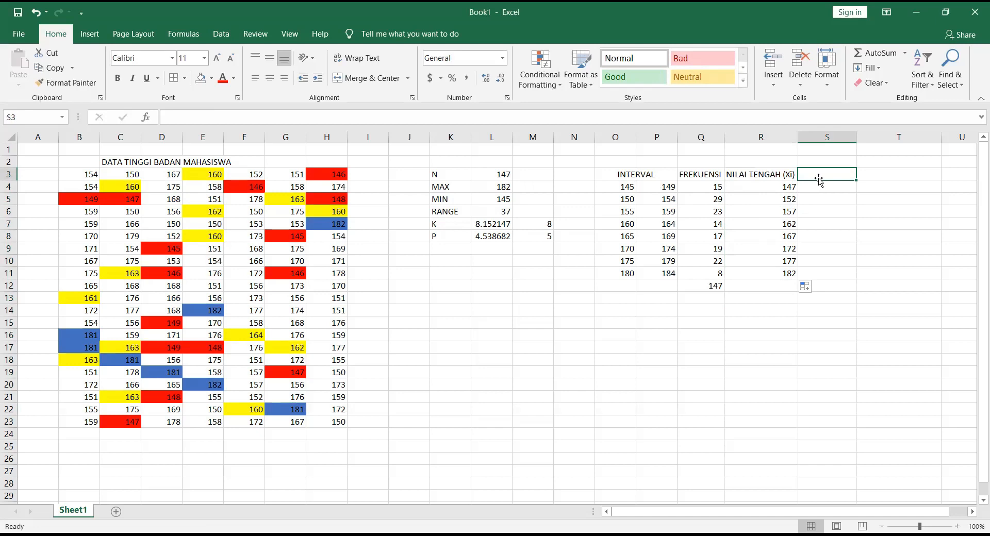
text(FREKUENSI RELATIF)
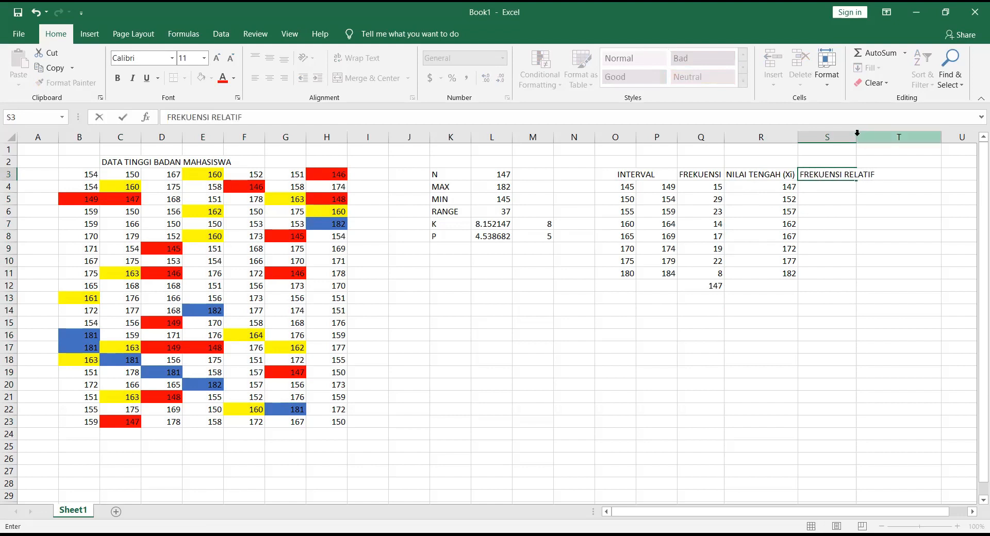
click(824, 198)
drag(858, 141, 880, 140)
Step: Calculate the relative frequency of the first class interval in S4 with the formula =Q4/147
click(841, 185)
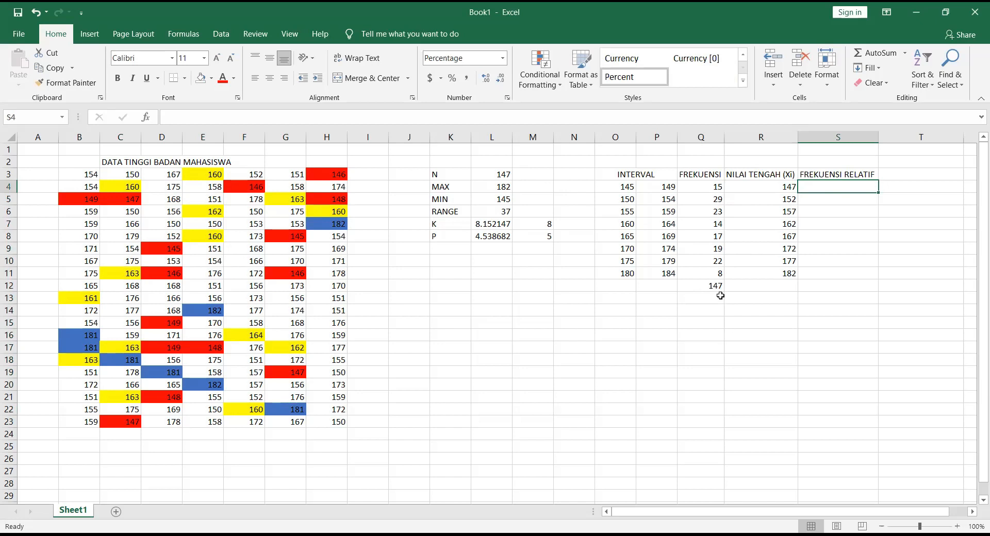
text(=)
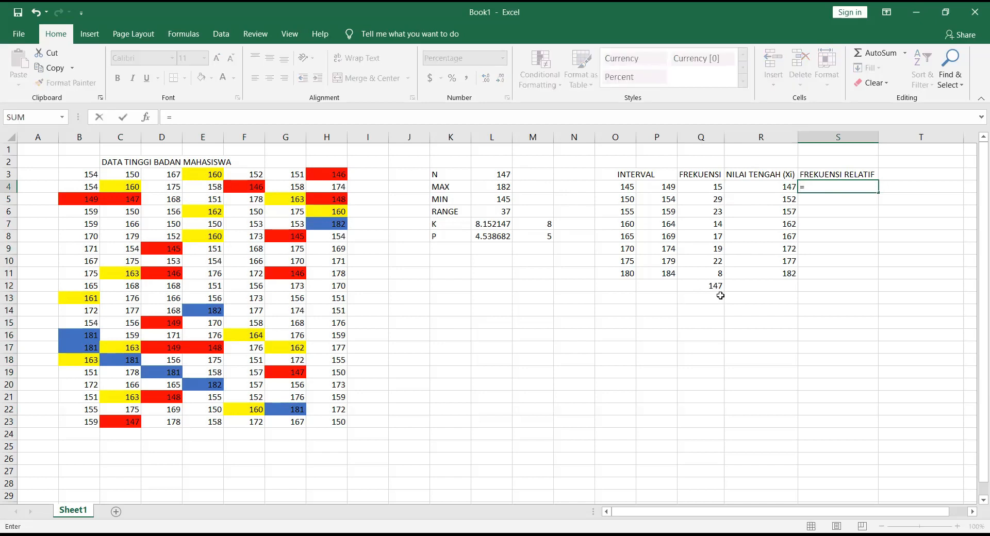
click(708, 185)
text(/147)
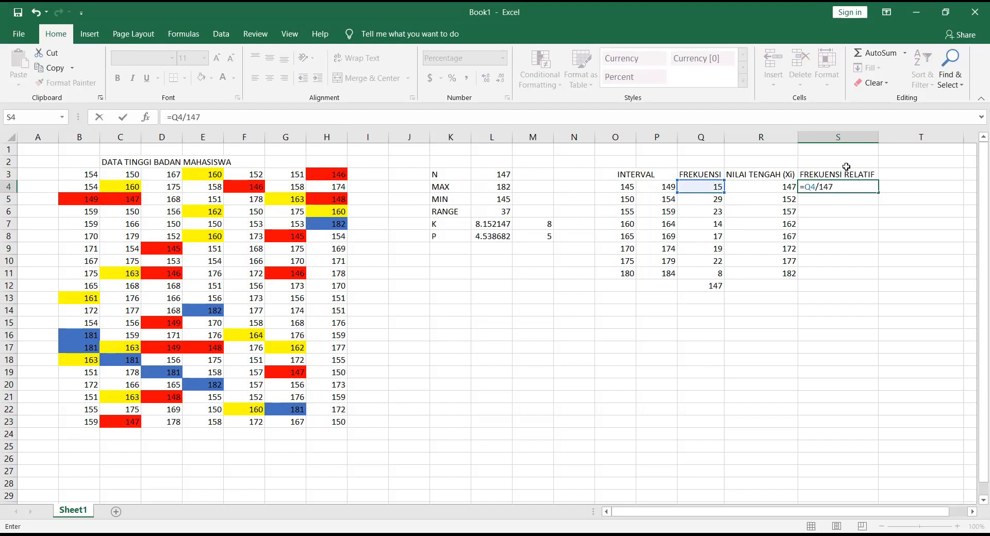
key(Return)
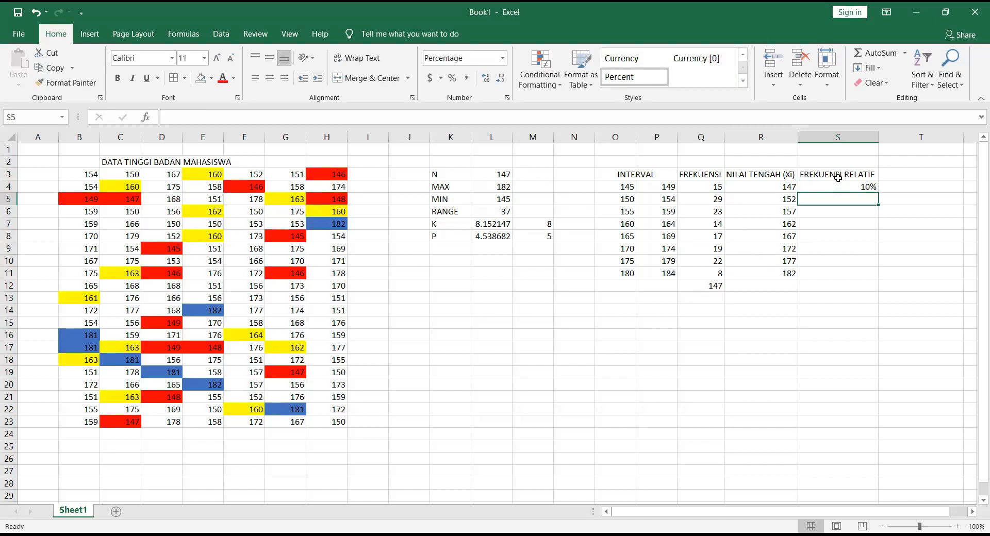
Step: Copy the relative frequency formula from S4 down through S11 and format the range in Percent style
click(838, 188)
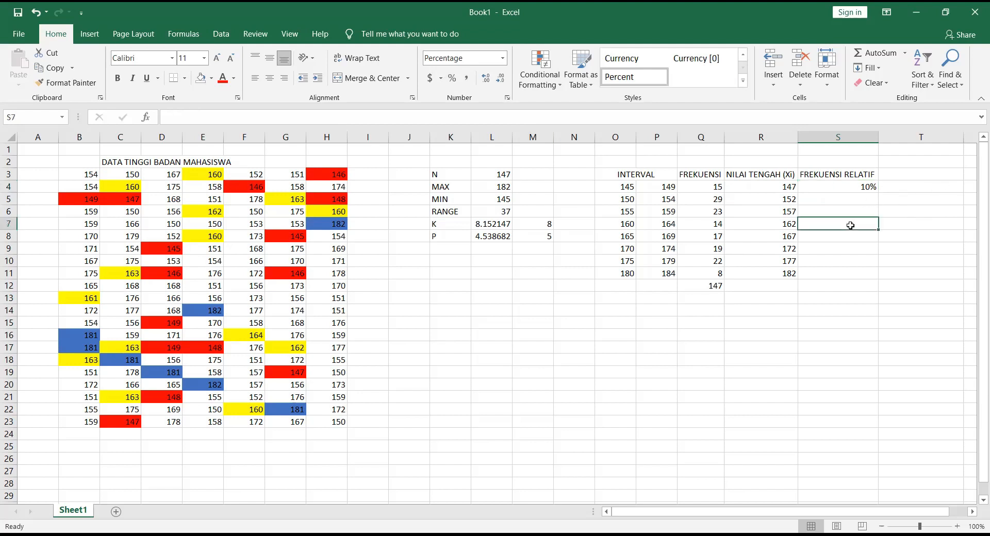
drag(875, 189, 869, 277)
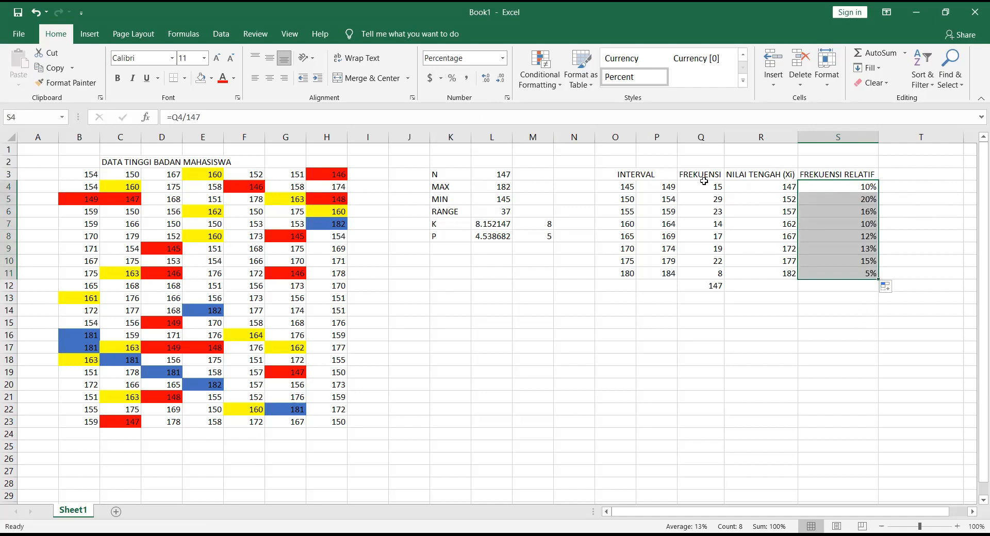
click(467, 79)
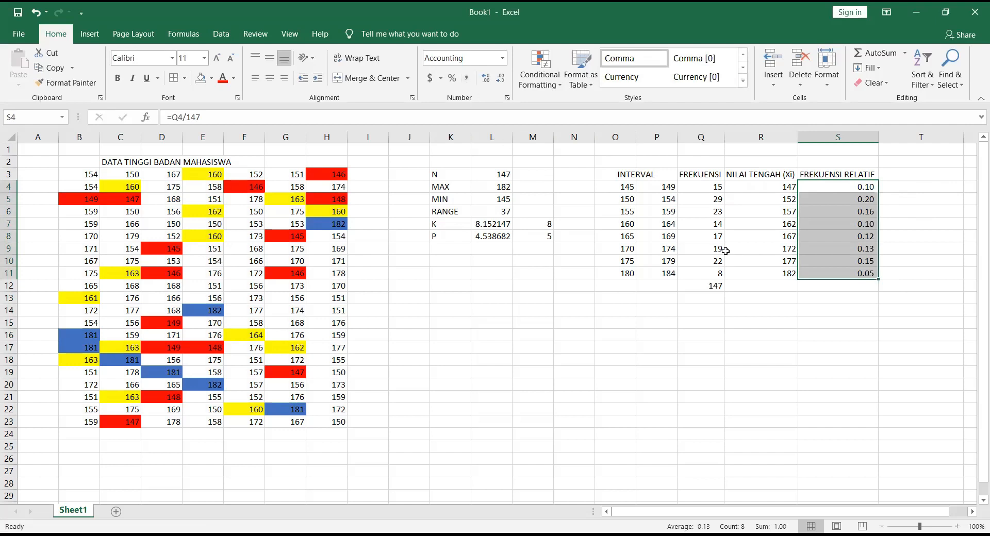
click(453, 78)
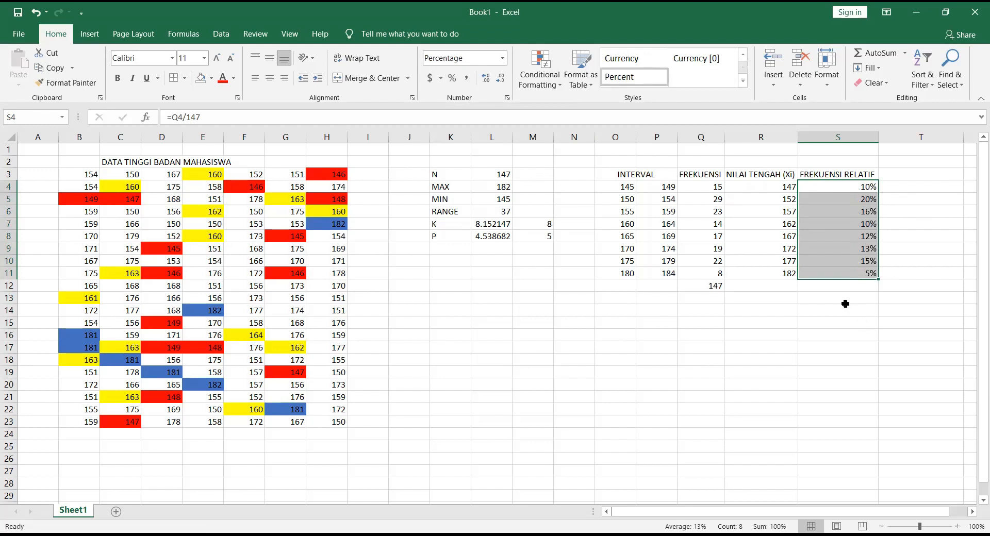
Step: Total the relative frequencies S4:S11 in S12 with AutoSum and select the total cell
click(843, 301)
drag(858, 190, 860, 291)
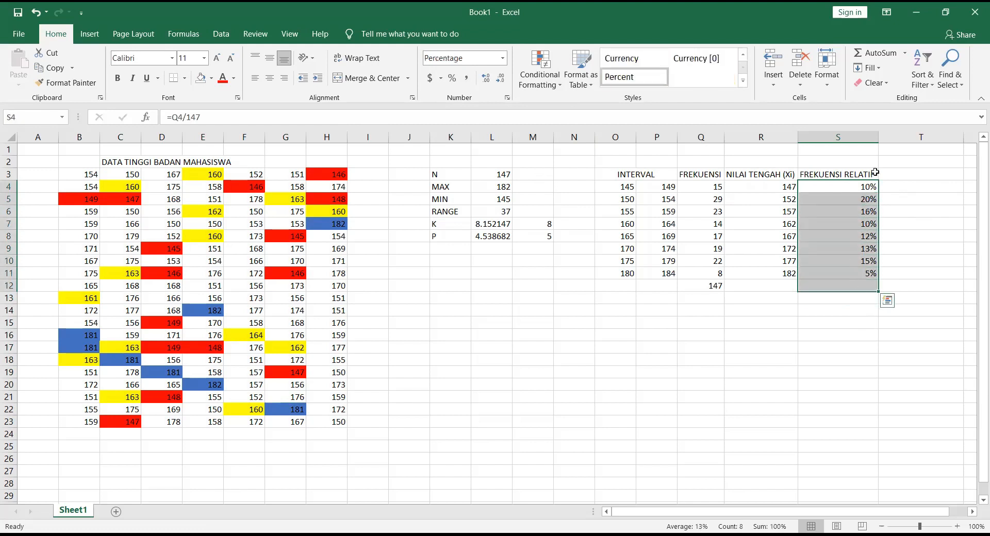
click(883, 55)
click(852, 297)
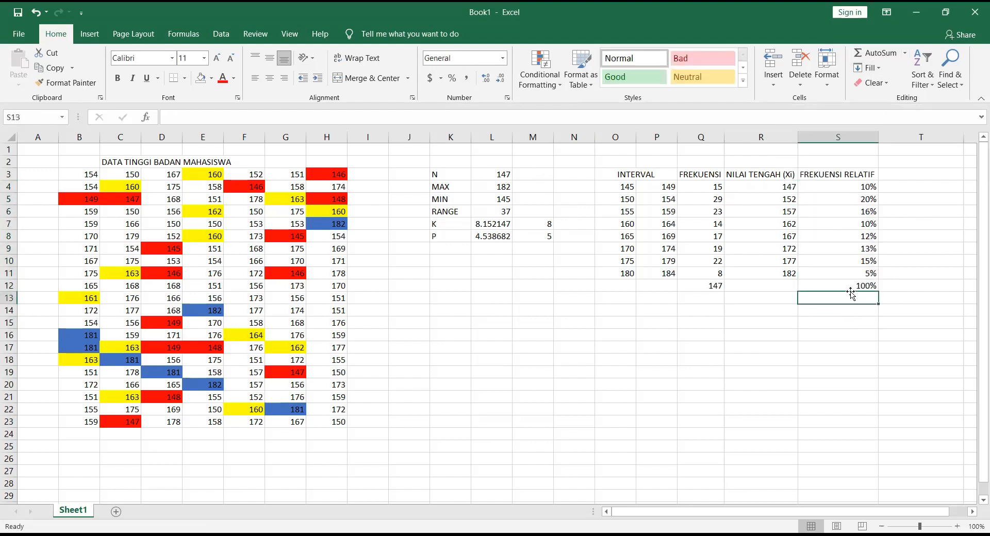
click(851, 287)
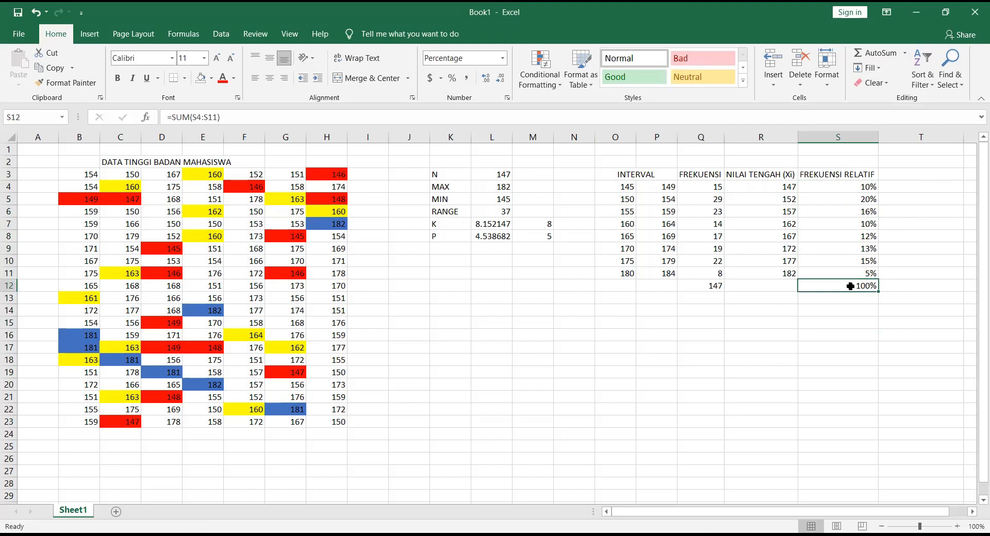